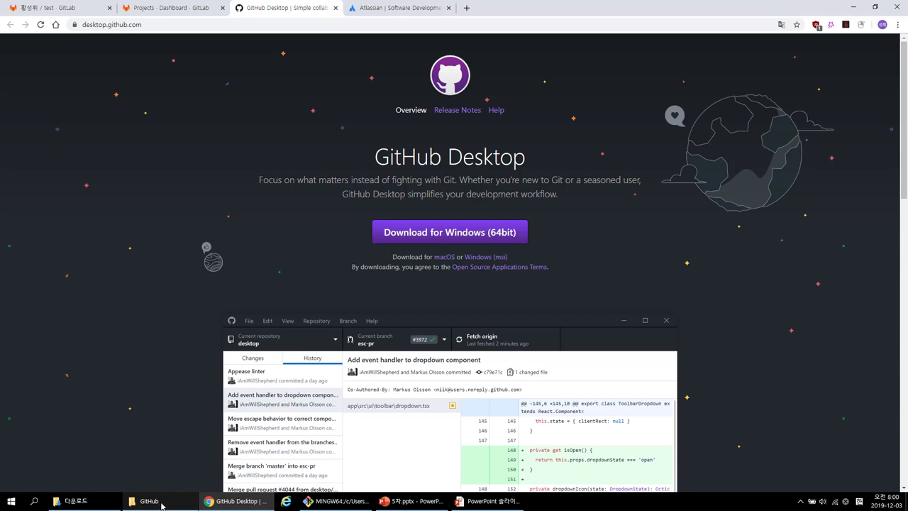
- Open GitHub Desktop from the Windows desktop and move its window clear of the slide's text
{"action": "mouse_move", "coordinate": [162, 503]}
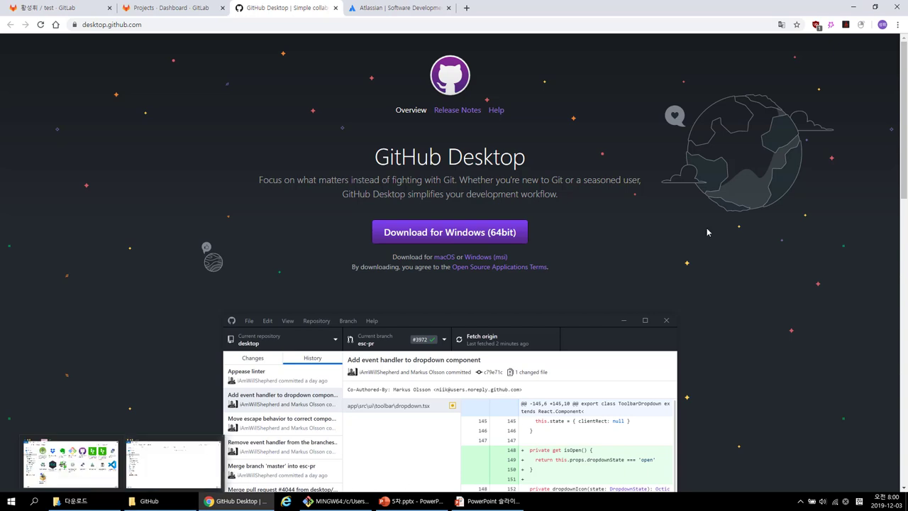
{"action": "left_click", "coordinate": [857, 6]}
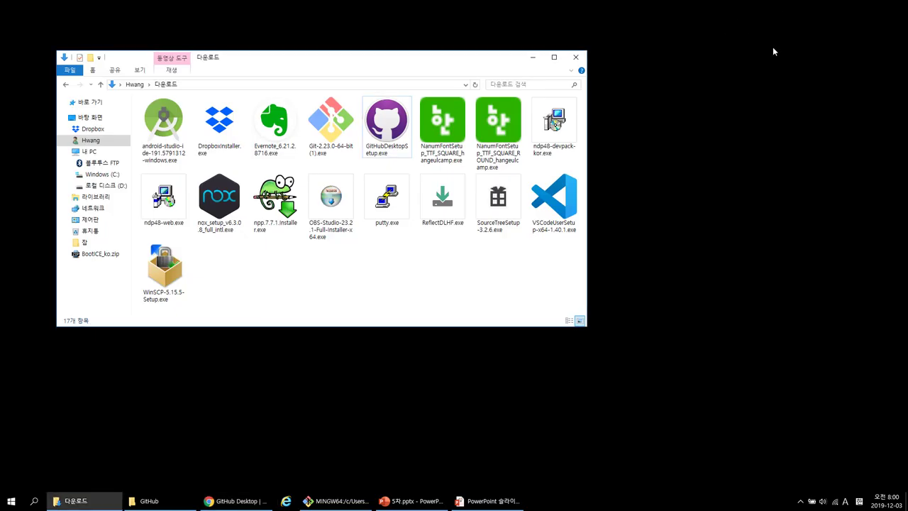
{"action": "key", "text": "super+d"}
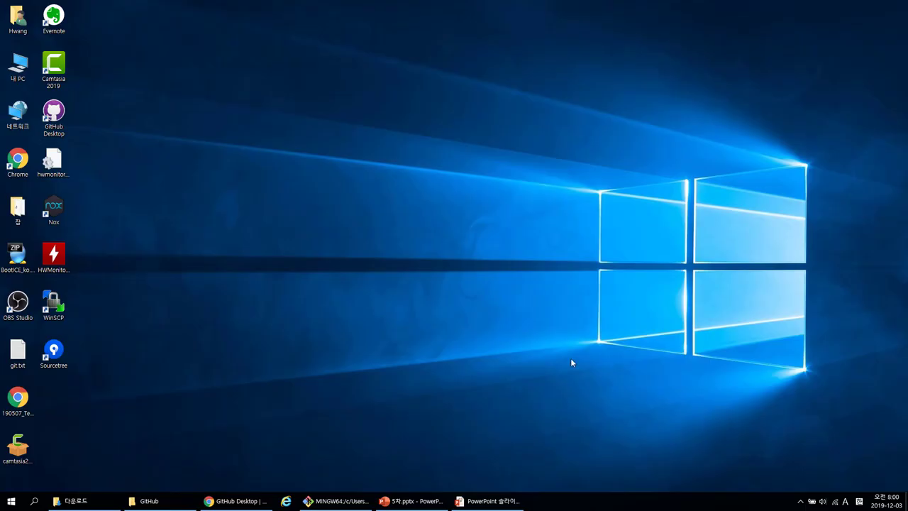
{"action": "double_click", "coordinate": [52, 127]}
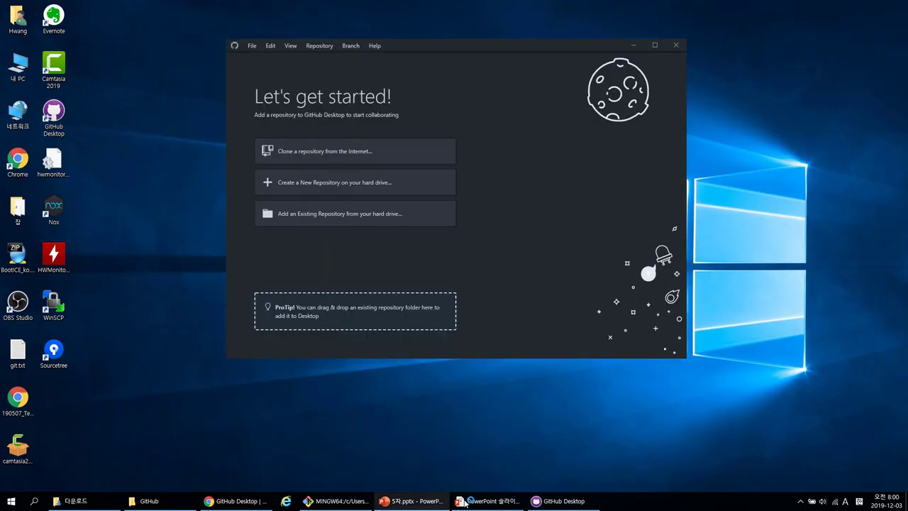
{"action": "left_click", "coordinate": [464, 252]}
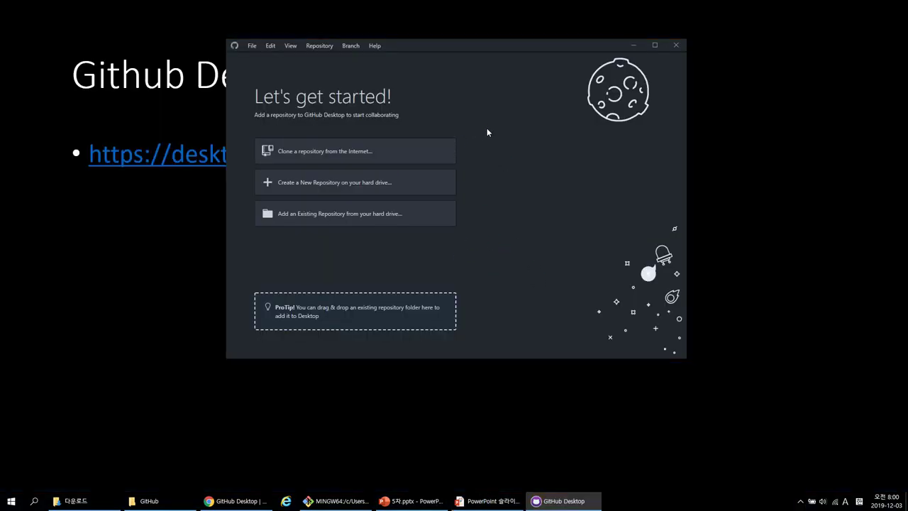
{"action": "mouse_move", "coordinate": [475, 48]}
{"action": "left_mouse_down"}
{"action": "mouse_move", "coordinate": [623, 78]}
{"action": "mouse_move", "coordinate": [658, 44]}
{"action": "left_mouse_up"}
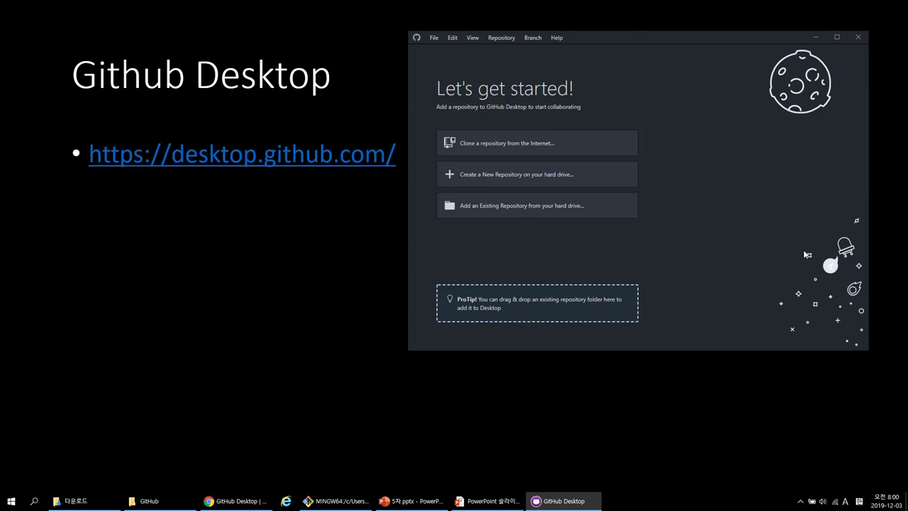
- Try the Light appearance theme in the options and set it back to Dark (beta)
{"action": "left_click", "coordinate": [434, 39]}
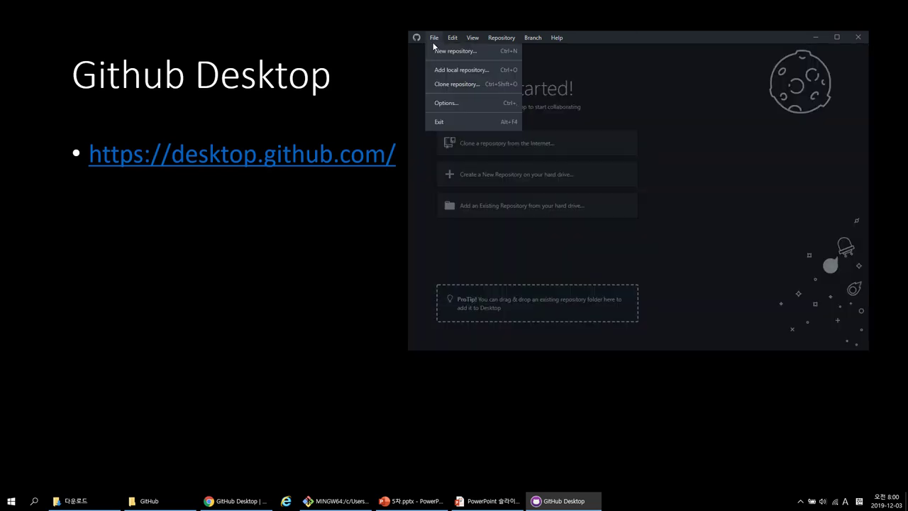
{"action": "left_click", "coordinate": [446, 103]}
{"action": "left_click", "coordinate": [648, 159]}
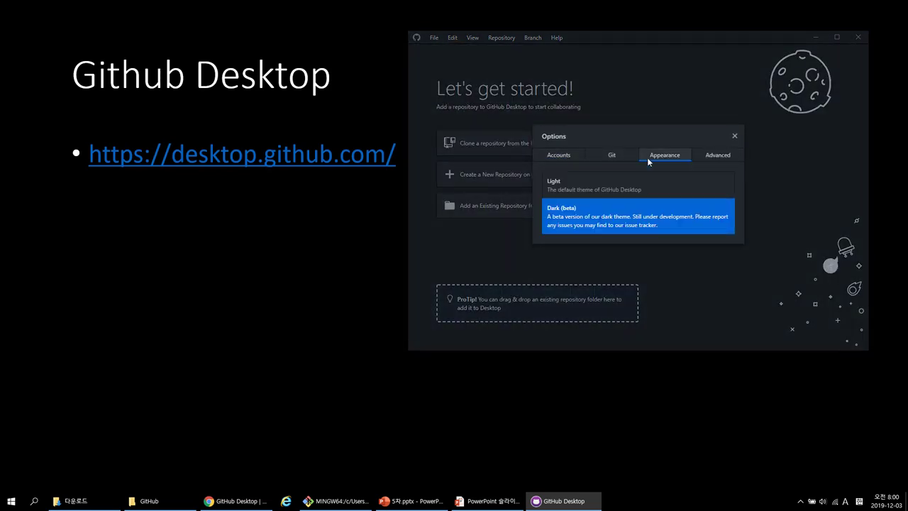
{"action": "left_click", "coordinate": [581, 186]}
{"action": "left_click", "coordinate": [586, 220]}
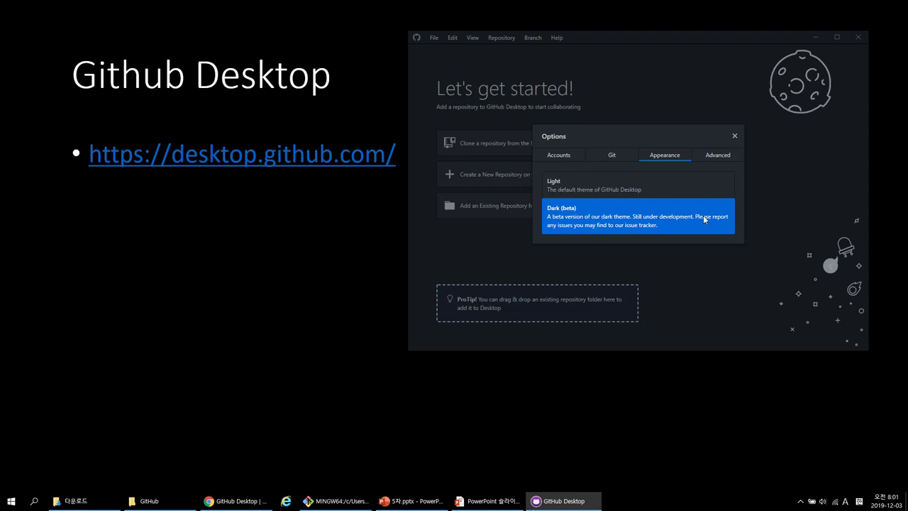
{"action": "left_click", "coordinate": [736, 136]}
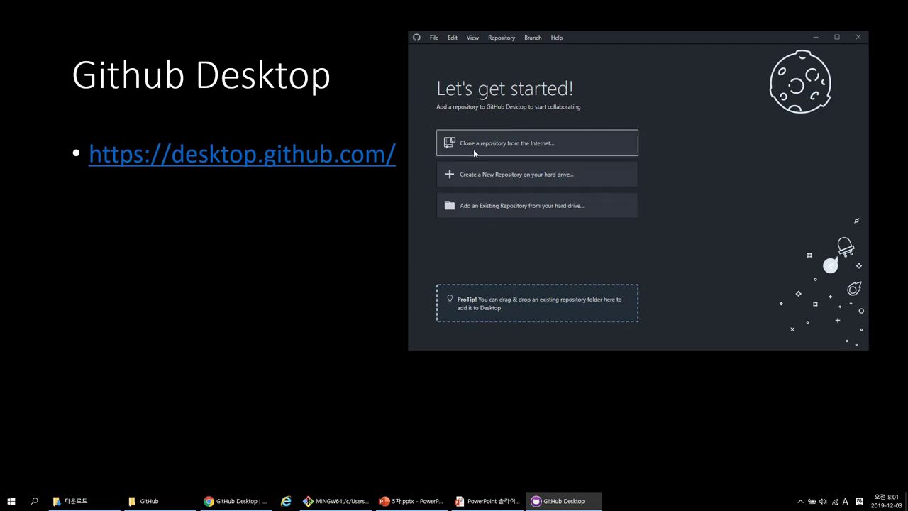
- View the GitLab test project in Chrome and start cloning a repository by URL in GitHub Desktop
{"action": "left_click", "coordinate": [234, 501]}
{"action": "left_click", "coordinate": [58, 8]}
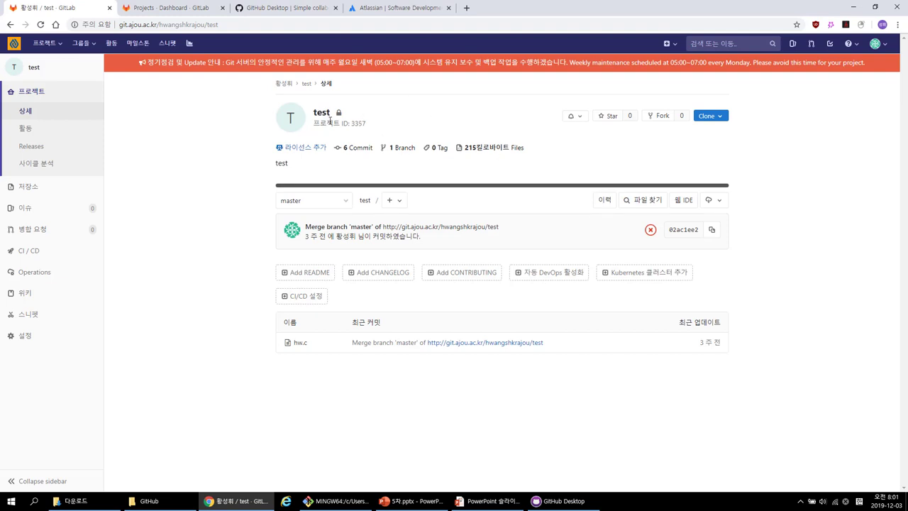
{"action": "left_click", "coordinate": [561, 500]}
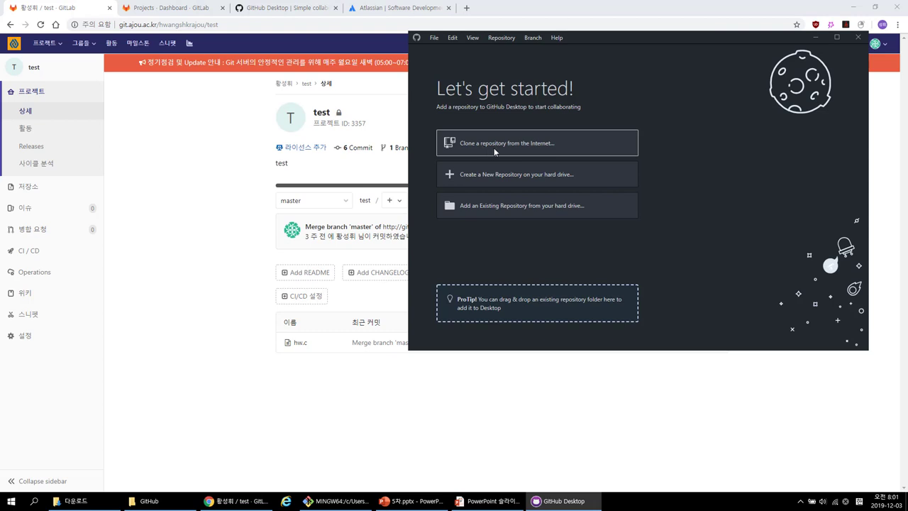
{"action": "left_click", "coordinate": [533, 147]}
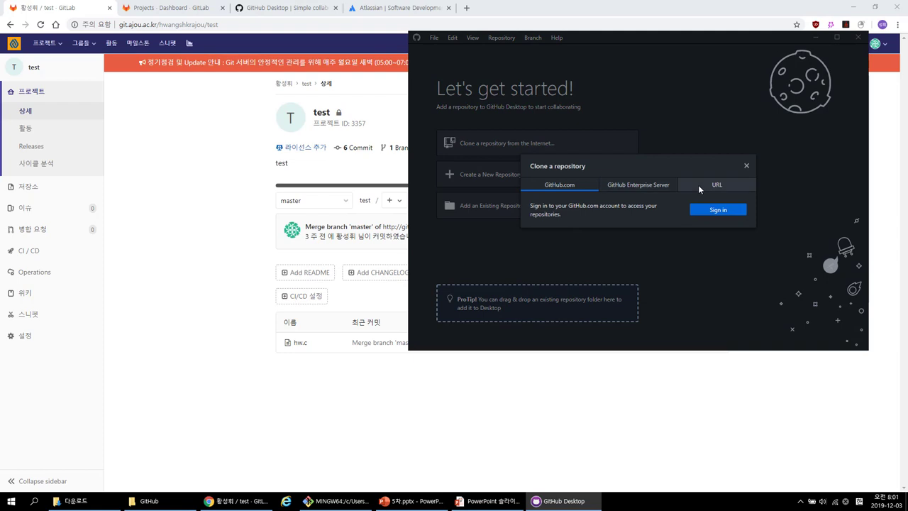
{"action": "left_click", "coordinate": [698, 184]}
- Copy the test project's HTTP clone address from GitLab in Chrome and clone it in GitHub Desktop into the Documents\GitHub\test folder
{"action": "left_click", "coordinate": [240, 249]}
{"action": "left_click", "coordinate": [716, 118]}
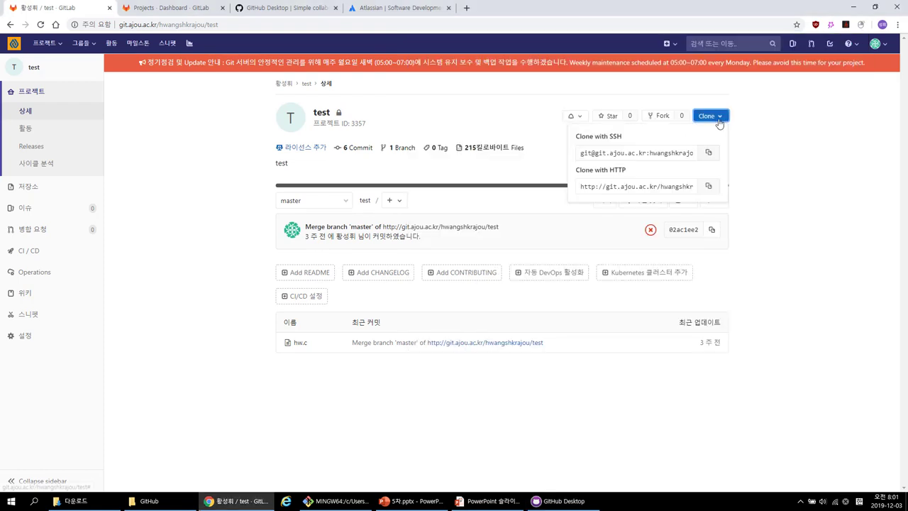
{"action": "left_click", "coordinate": [708, 186]}
{"action": "key", "text": "alt+Tab"}
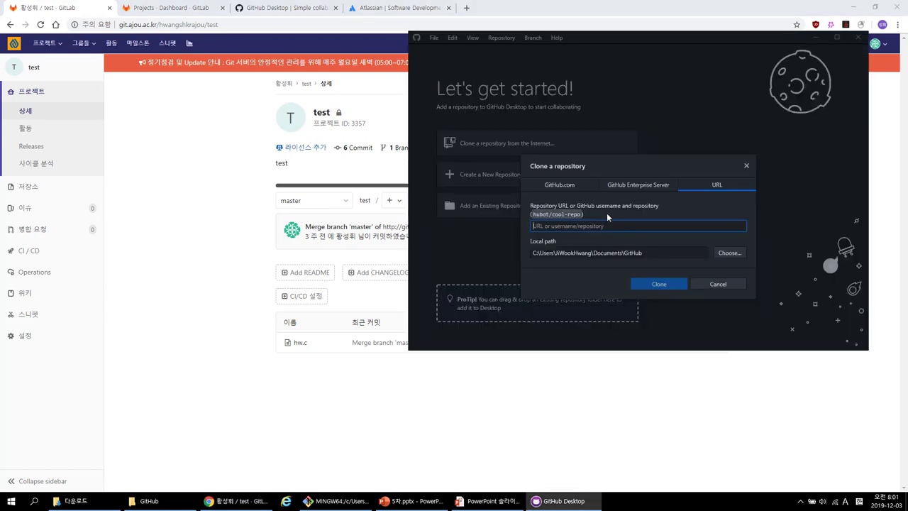
{"action": "key", "text": "ctrl+v"}
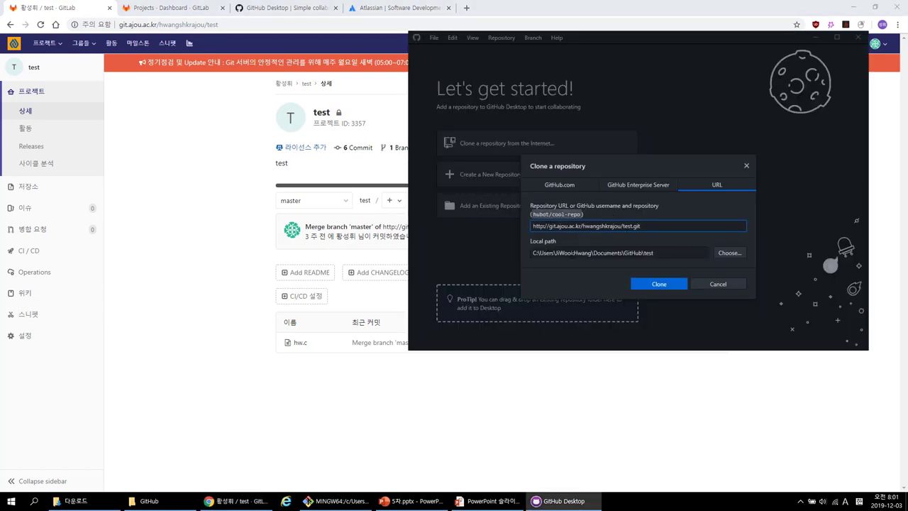
{"action": "left_click", "coordinate": [569, 271]}
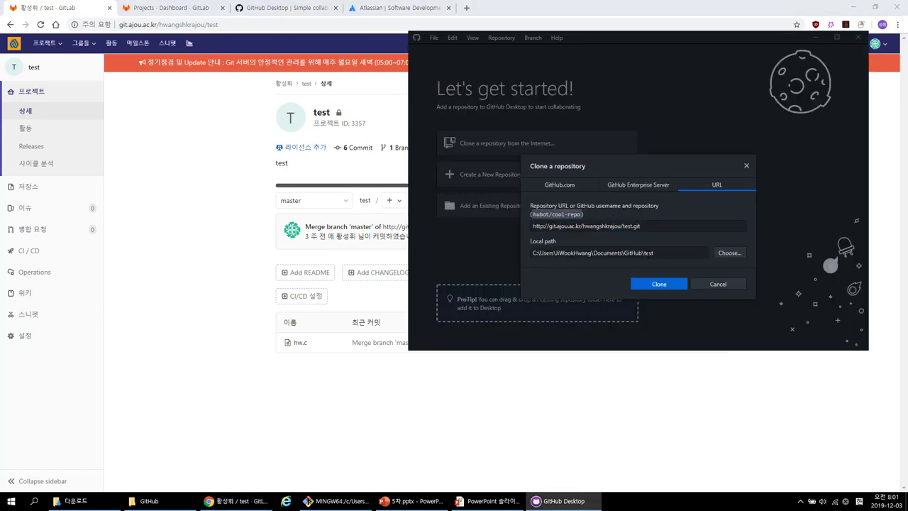
{"action": "left_click", "coordinate": [662, 283]}
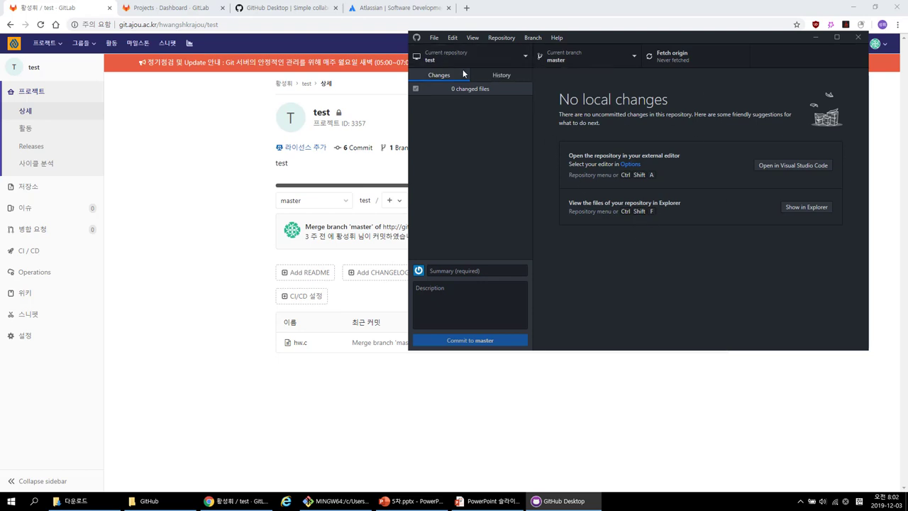
- Examine the list of local repositories and the options for adding another one
{"action": "left_click", "coordinate": [453, 51]}
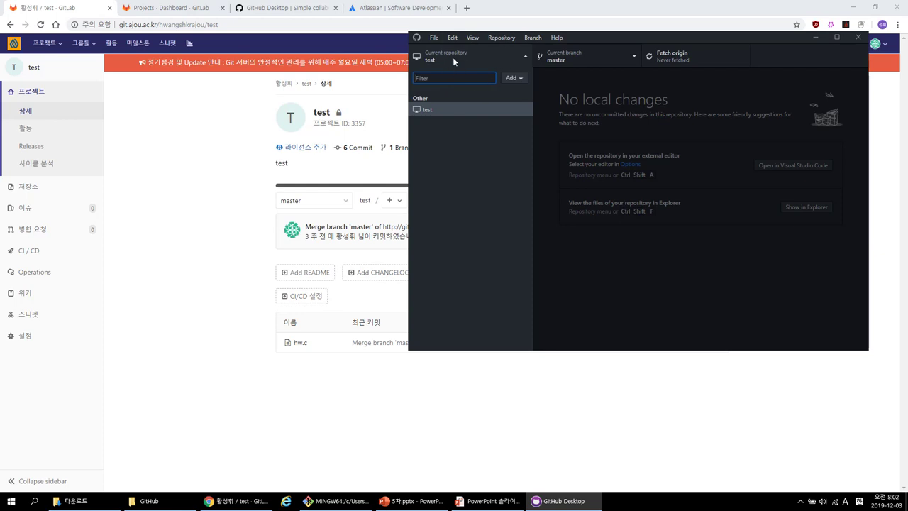
{"action": "left_click", "coordinate": [513, 78]}
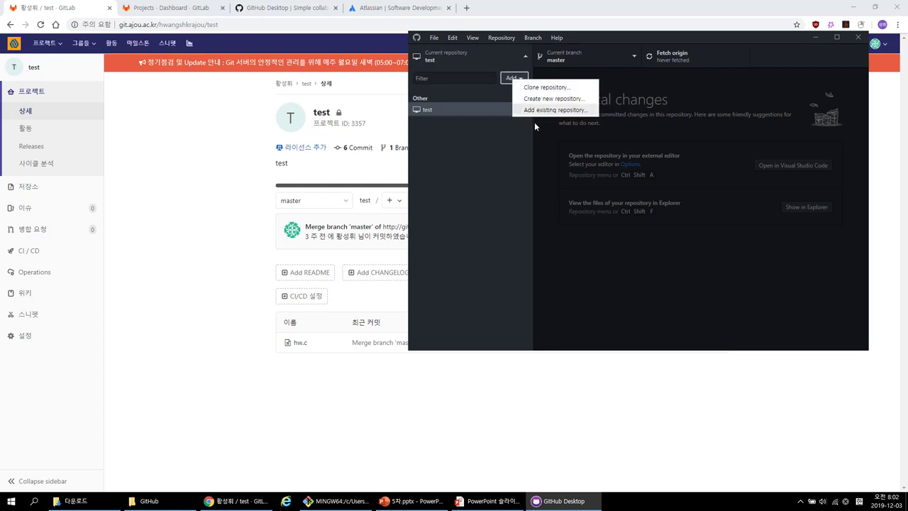
{"action": "left_click", "coordinate": [441, 113]}
{"action": "left_click", "coordinate": [438, 112]}
{"action": "left_click", "coordinate": [441, 60]}
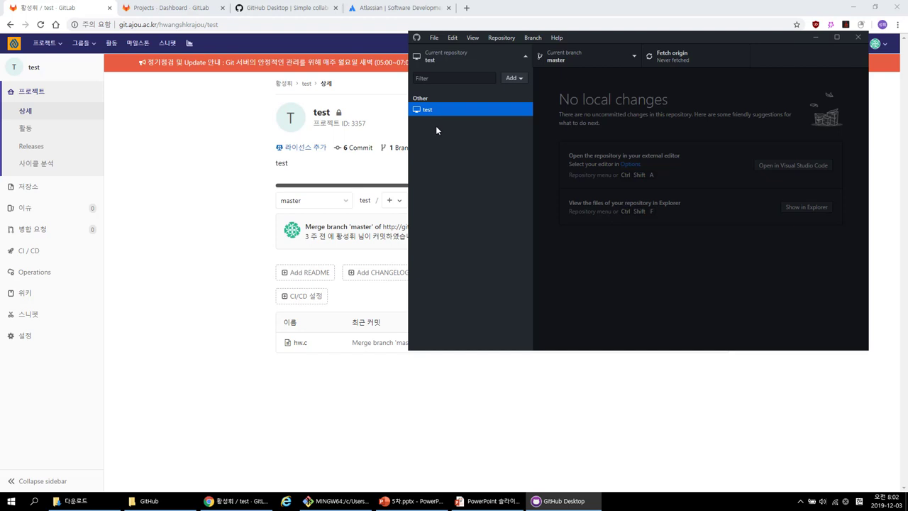
{"action": "left_click", "coordinate": [450, 57]}
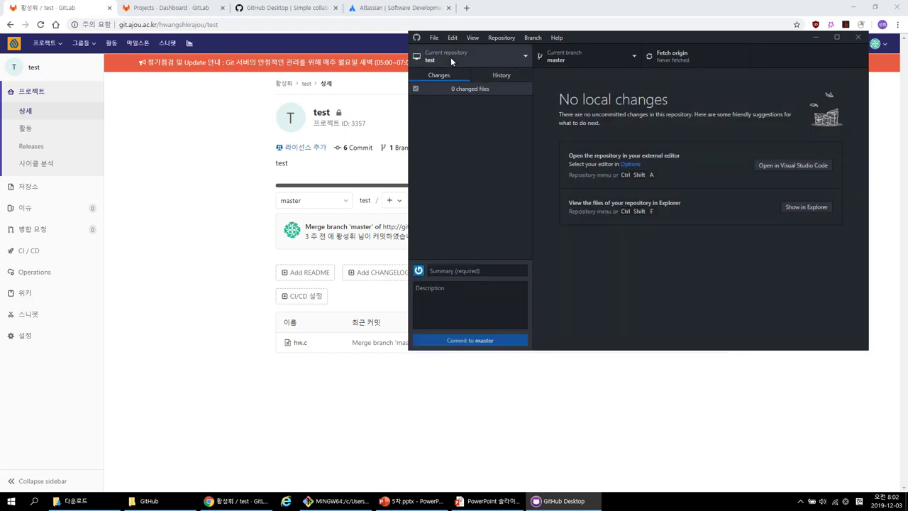
- Create a new branch named m2 based on master in the test repository
{"action": "left_click", "coordinate": [578, 61]}
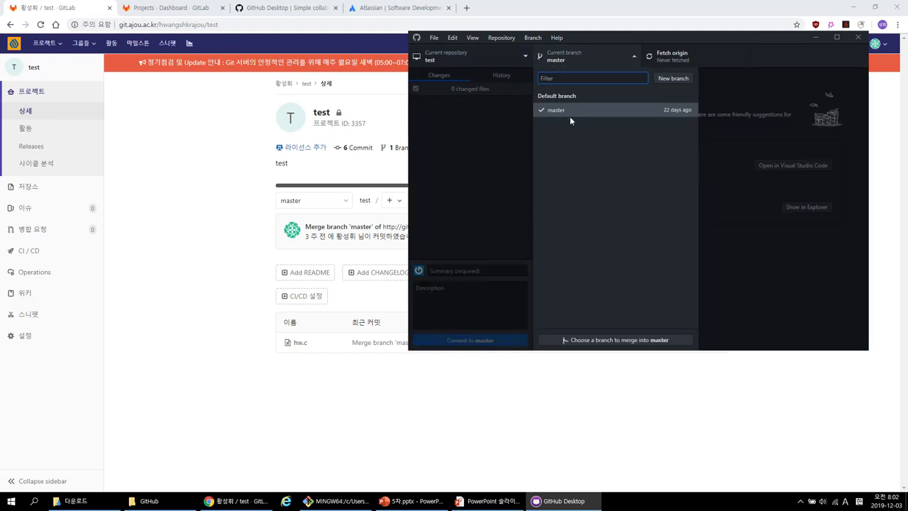
{"action": "key", "text": "Down"}
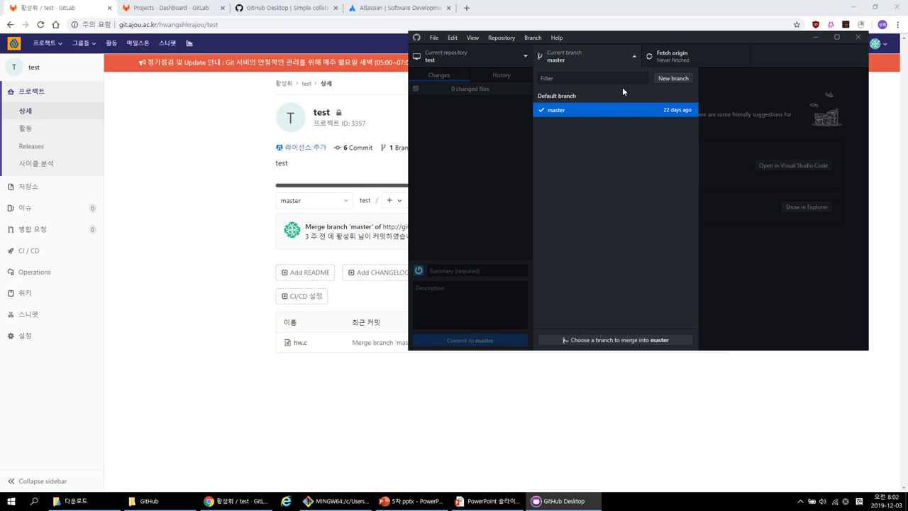
{"action": "left_click", "coordinate": [661, 78]}
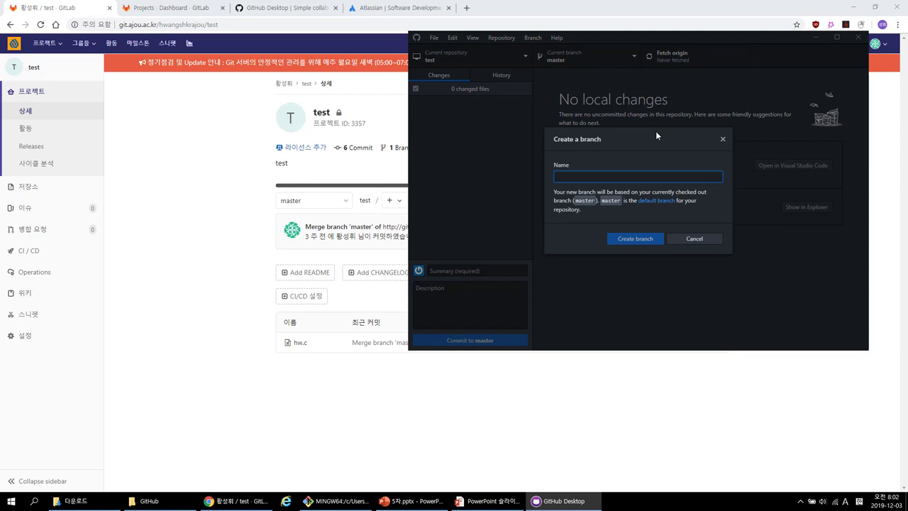
{"action": "type", "text": "m2"}
{"action": "left_click", "coordinate": [640, 240]}
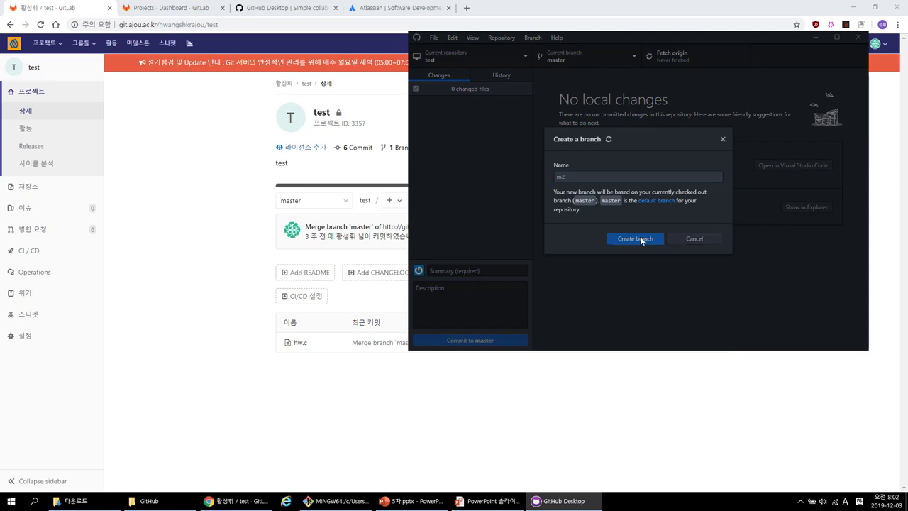
- Switch the current branch to master and back to m2
{"action": "left_click", "coordinate": [586, 59]}
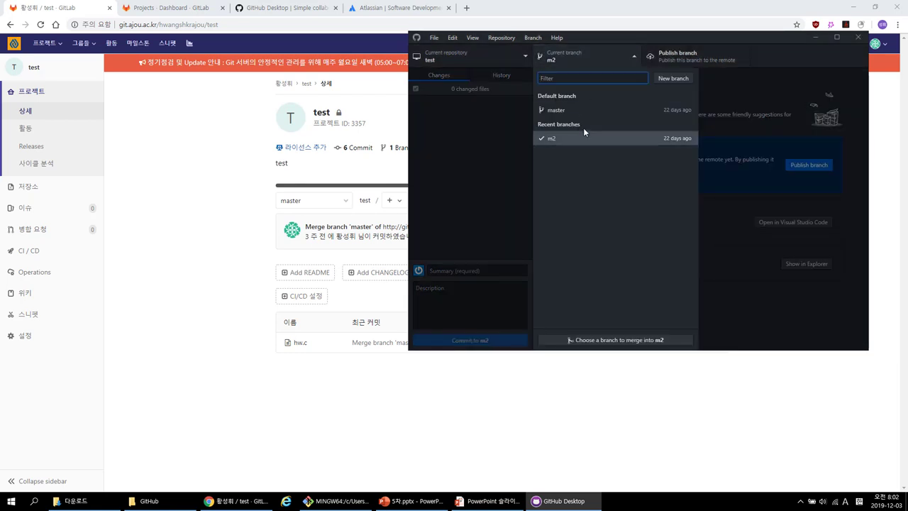
{"action": "left_click", "coordinate": [576, 109]}
{"action": "left_click", "coordinate": [576, 67]}
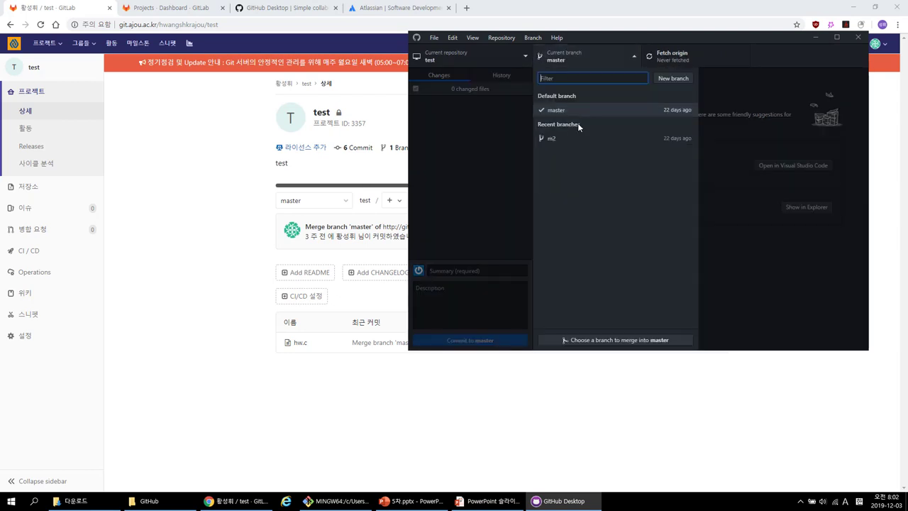
{"action": "left_click", "coordinate": [577, 142]}
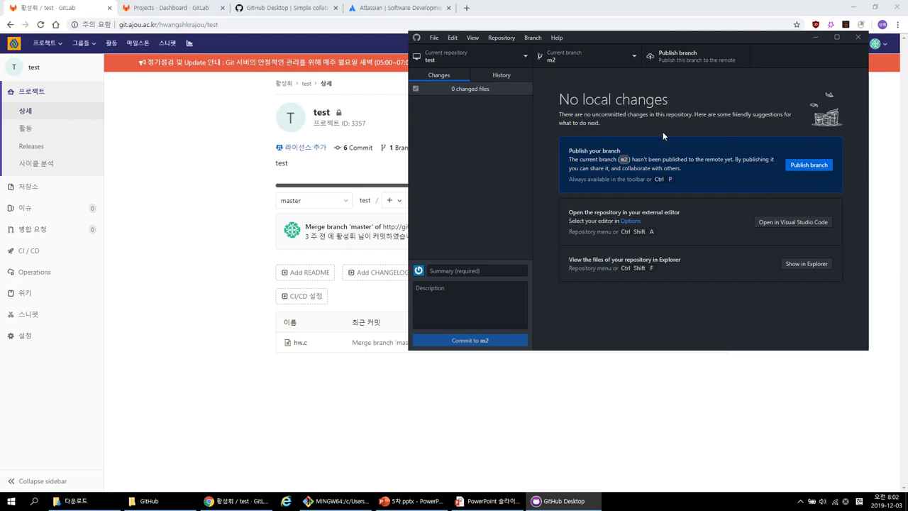
- Check out the master branch and fetch from origin
{"action": "left_click", "coordinate": [591, 56]}
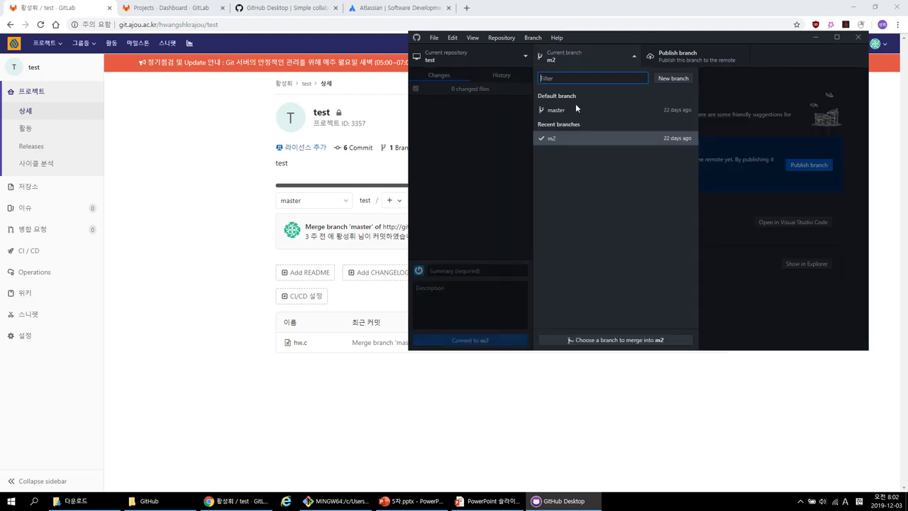
{"action": "left_click", "coordinate": [571, 112]}
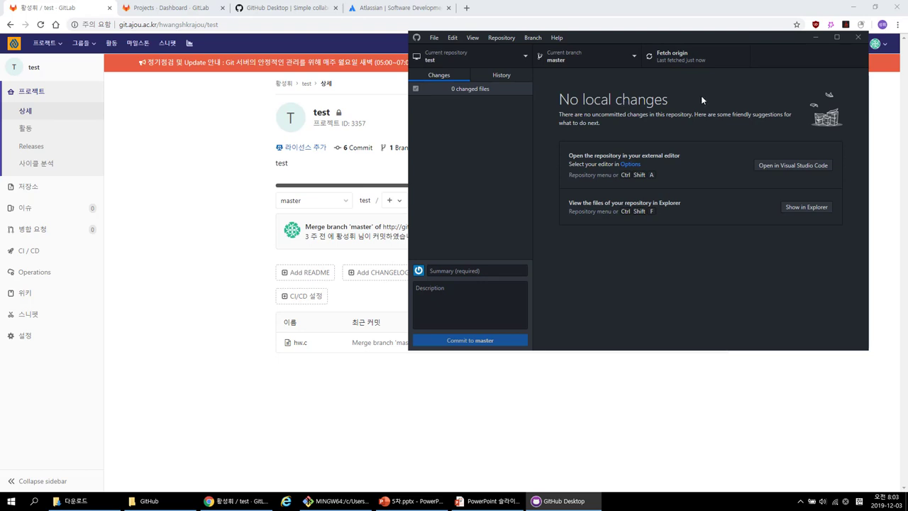
{"action": "left_click", "coordinate": [681, 58]}
- In the GitLab test project, add the comment line "//github desktop test" at the end of hw.c and commit the change to master
{"action": "left_click", "coordinate": [213, 213]}
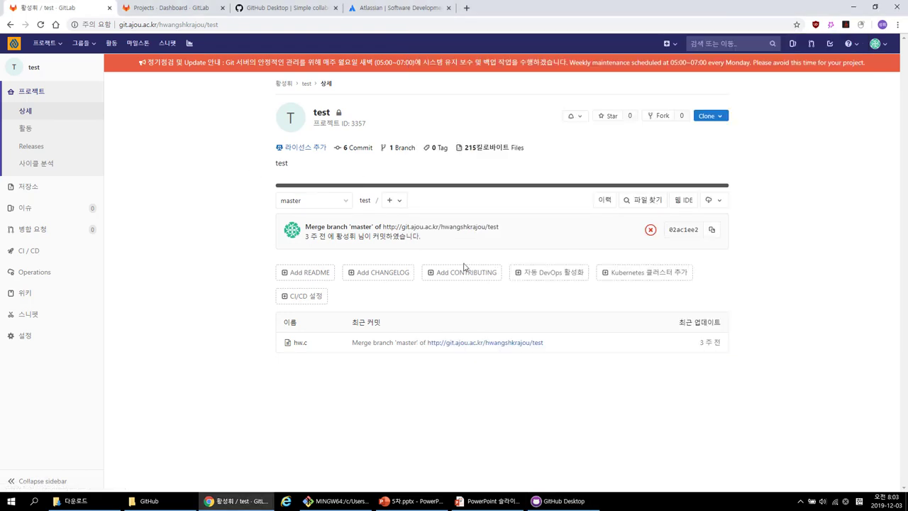
{"action": "left_click", "coordinate": [300, 344]}
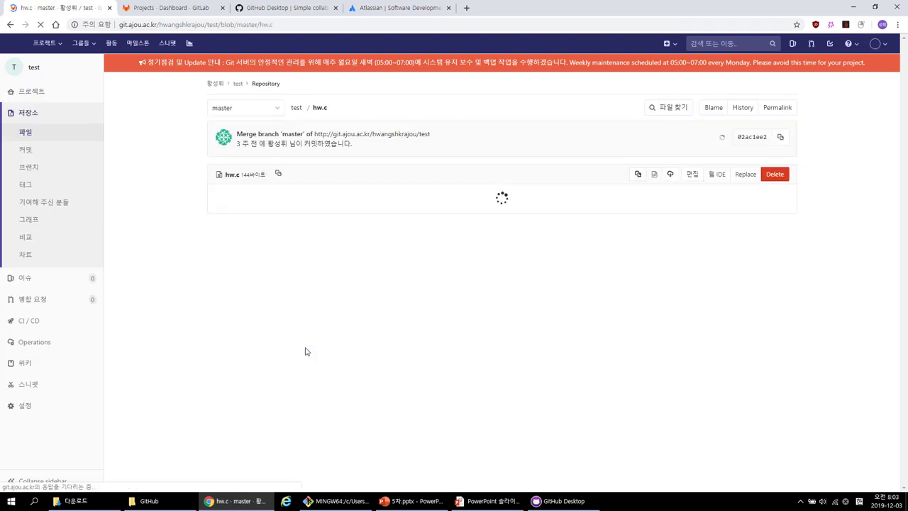
{"action": "left_click", "coordinate": [692, 175]}
{"action": "scroll", "coordinate": [308, 170], "scroll_direction": "down", "scroll_amount": 1}
{"action": "scroll", "coordinate": [309, 170], "scroll_direction": "up", "scroll_amount": 1}
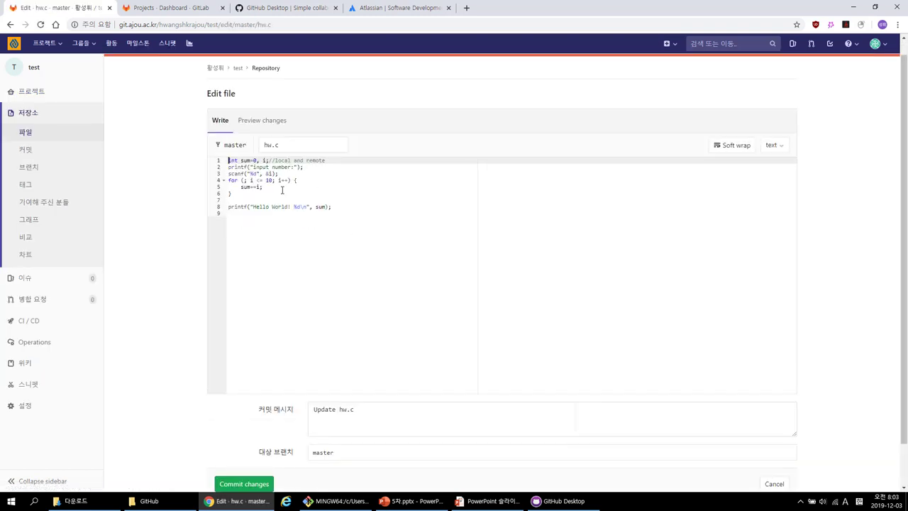
{"action": "left_click", "coordinate": [349, 207]}
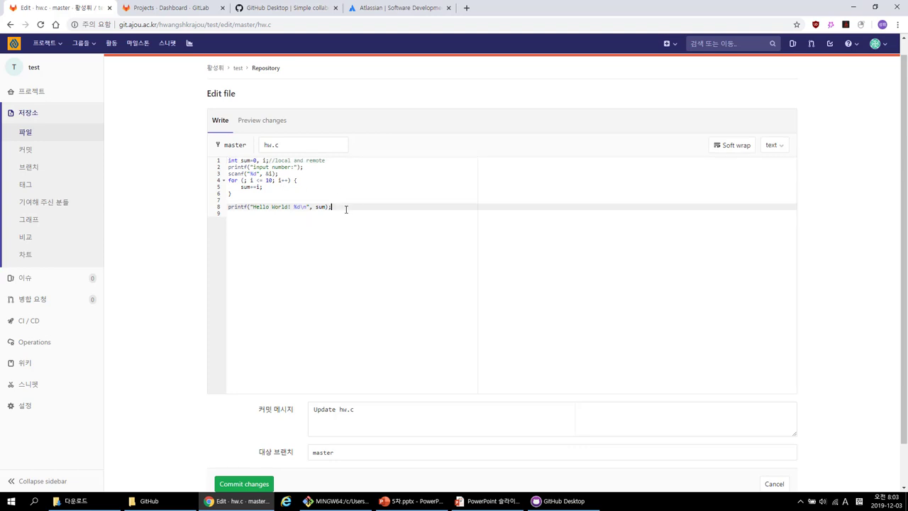
{"action": "key", "text": "Return"}
{"action": "type", "text": "//github"}
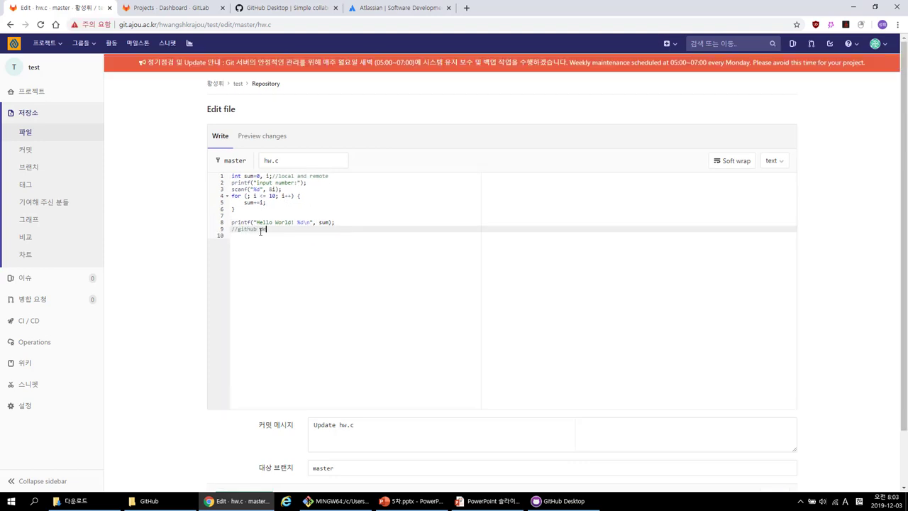
{"action": "type", "text": " desktop test"}
{"action": "scroll", "coordinate": [206, 319], "scroll_direction": "down", "scroll_amount": 1}
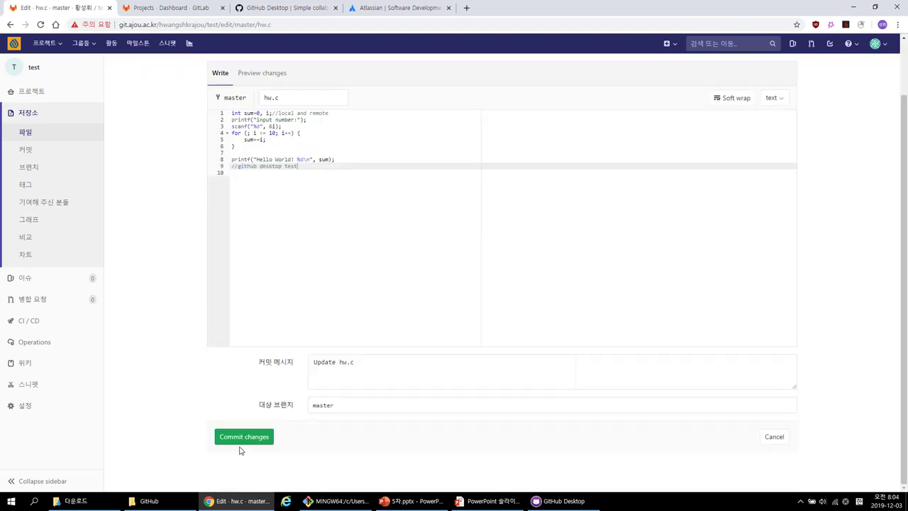
{"action": "left_click", "coordinate": [237, 442]}
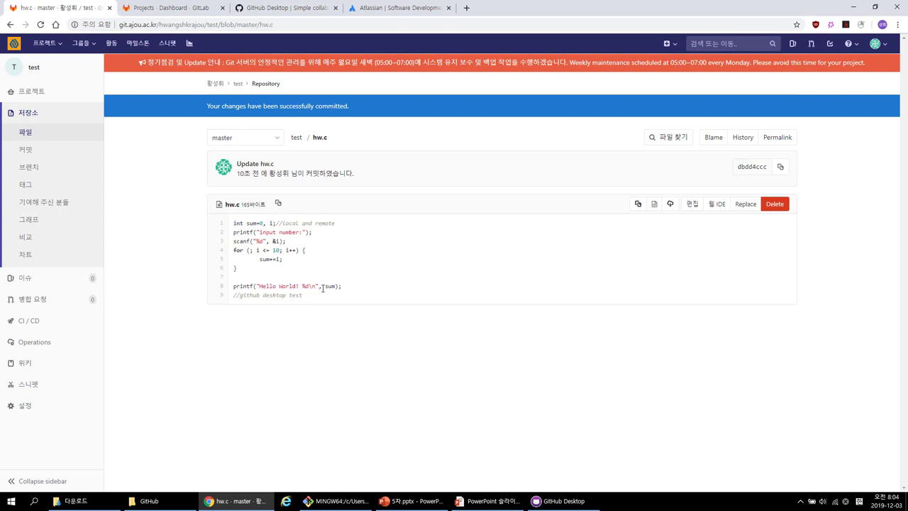
- Switch to GitHub Desktop, fetch from origin and pull the new commit into the local master branch
{"action": "left_click", "coordinate": [559, 500]}
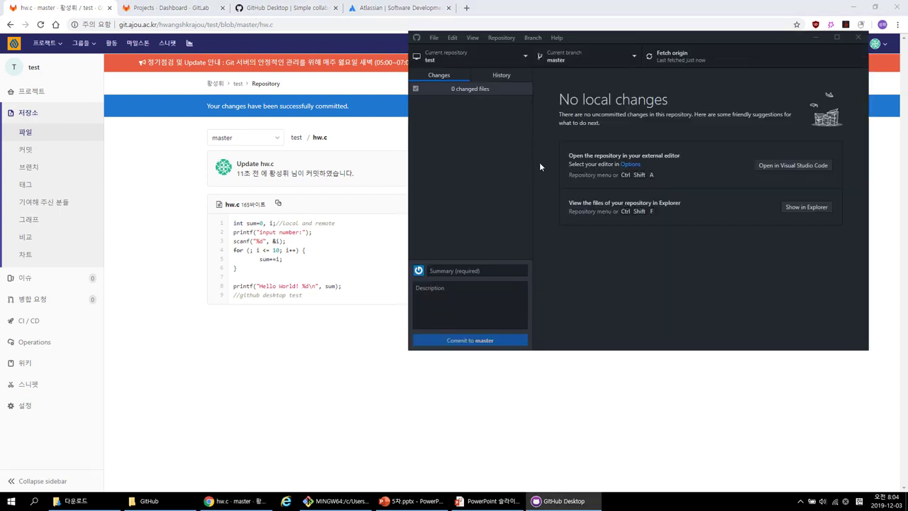
{"action": "left_click", "coordinate": [679, 58]}
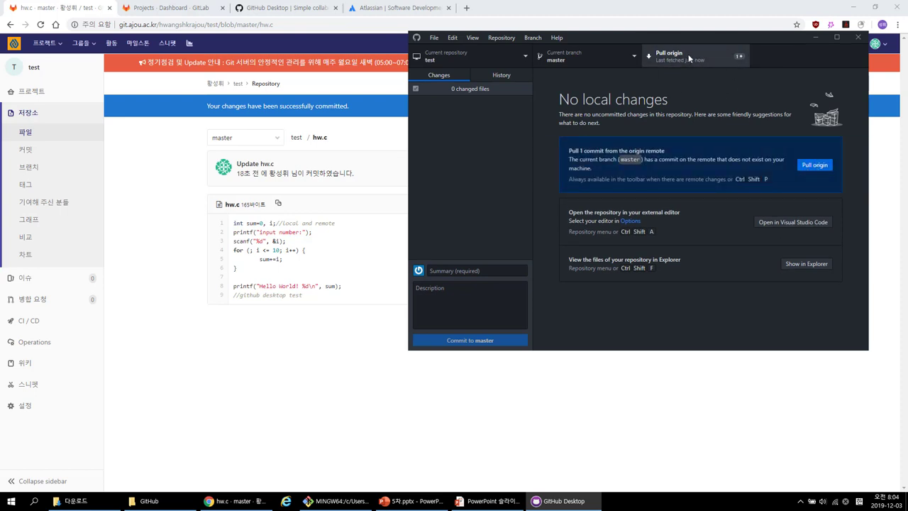
{"action": "left_click", "coordinate": [816, 168]}
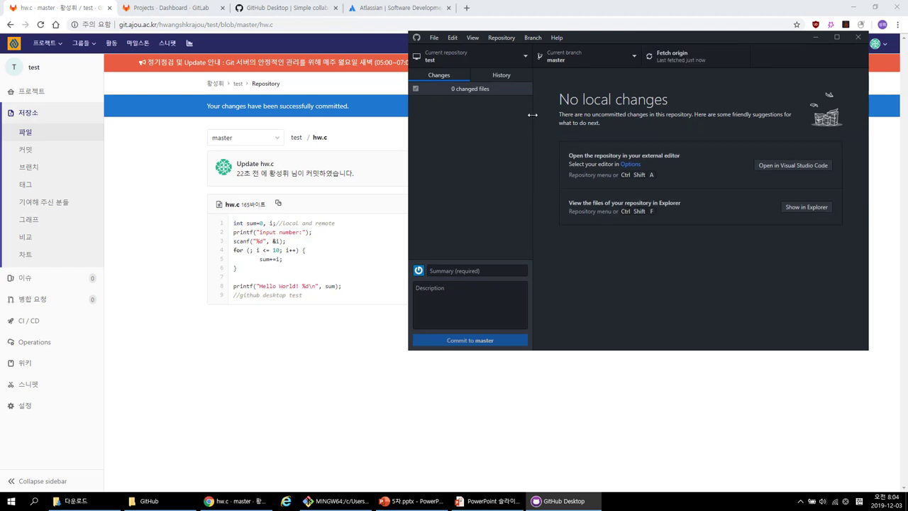
- Open hw.c from the local test folder in Notepad++, check its last comment line, and close the file
{"action": "left_click", "coordinate": [146, 500]}
{"action": "double_click", "coordinate": [199, 97]}
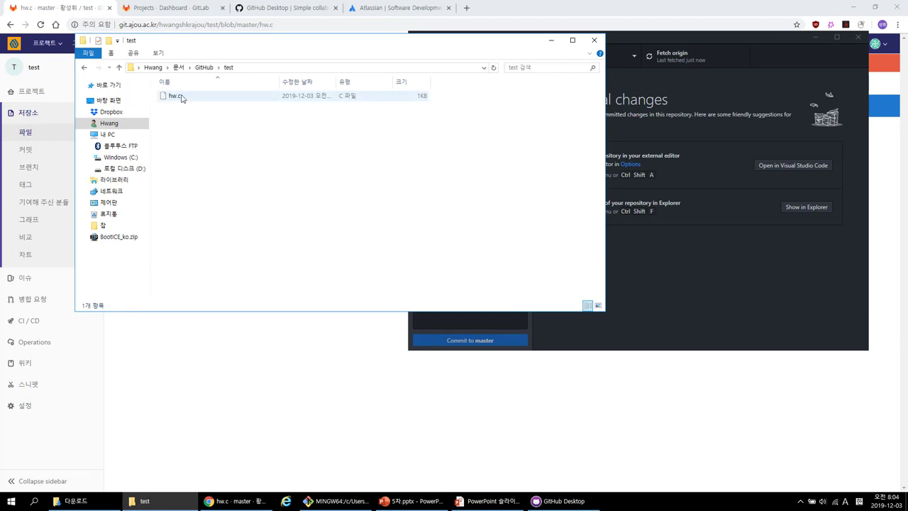
{"action": "right_click", "coordinate": [182, 96]}
{"action": "key", "text": "Return"}
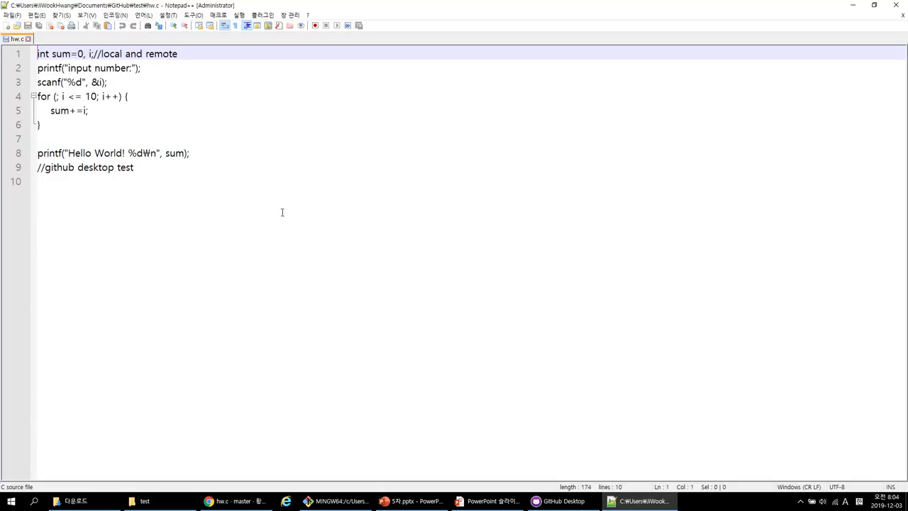
{"action": "left_click", "coordinate": [64, 182]}
{"action": "left_click_drag", "start_coordinate": [38, 168], "coordinate": [173, 166]}
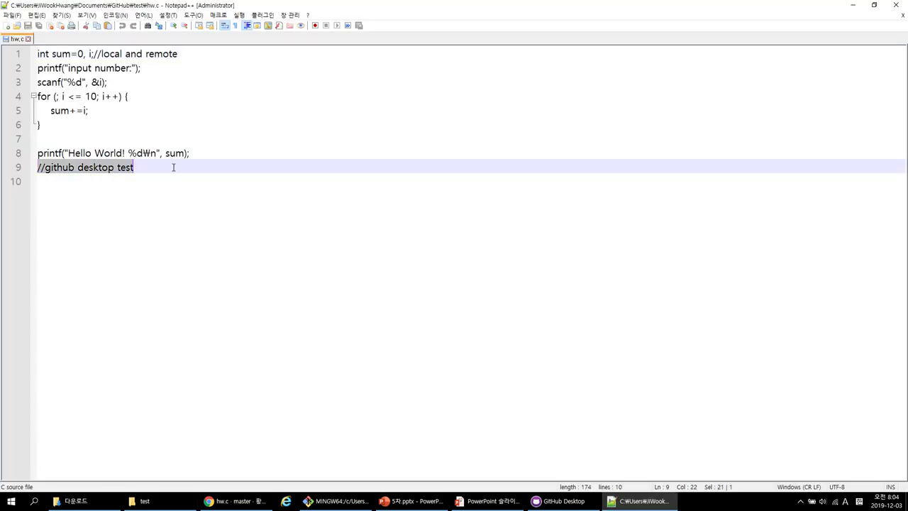
{"action": "left_click", "coordinate": [896, 6]}
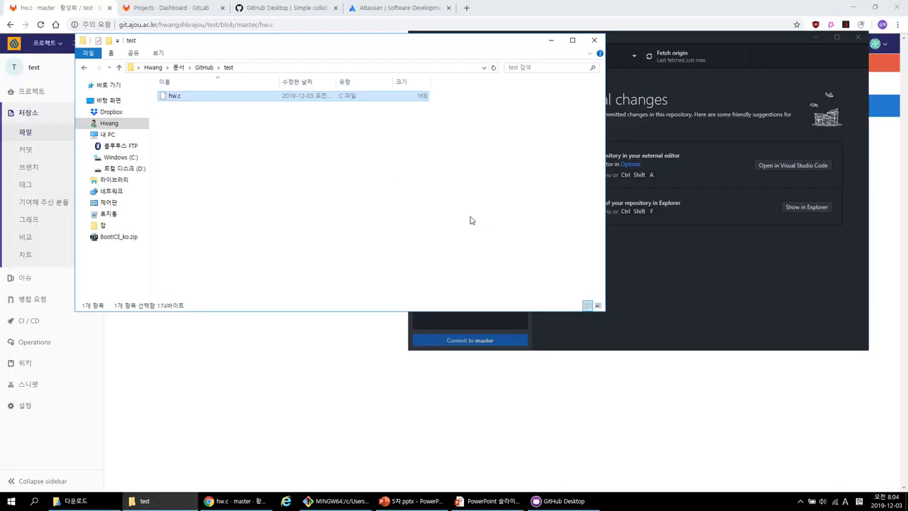
- Return to GitHub Desktop and fetch from origin again
{"action": "left_click", "coordinate": [613, 146]}
{"action": "left_click", "coordinate": [676, 60]}
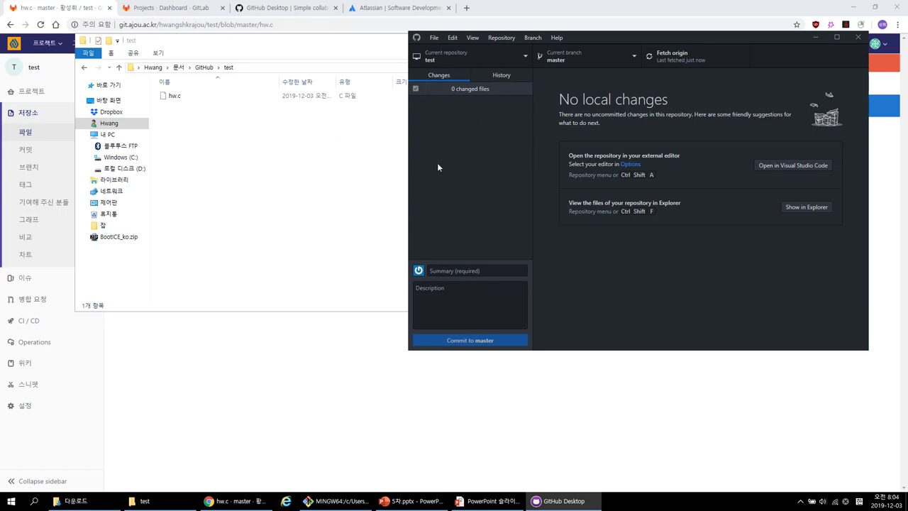
- Add the line "//local destop test" at the end of the local hw.c in Notepad++, save the file and close it
{"action": "left_click", "coordinate": [172, 99]}
{"action": "right_click", "coordinate": [172, 99]}
{"action": "left_click", "coordinate": [224, 179]}
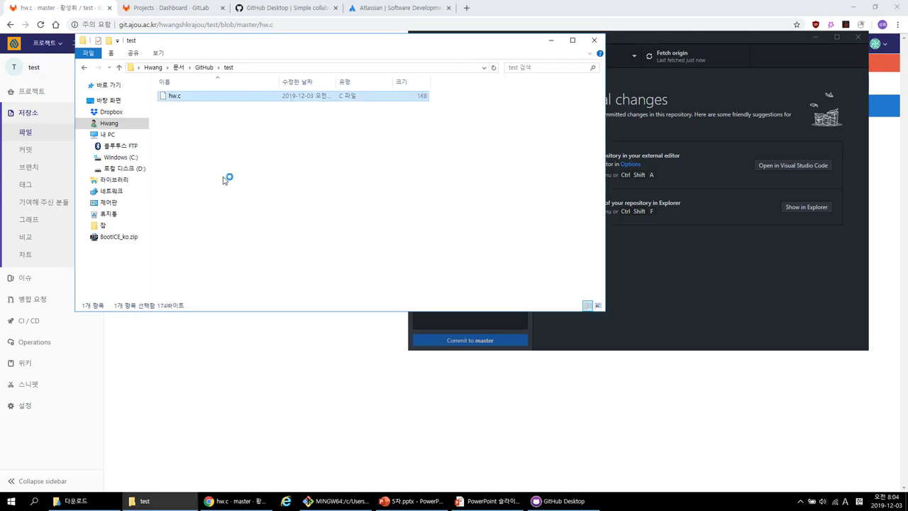
{"action": "left_click", "coordinate": [356, 254]}
{"action": "type", "text": "//"}
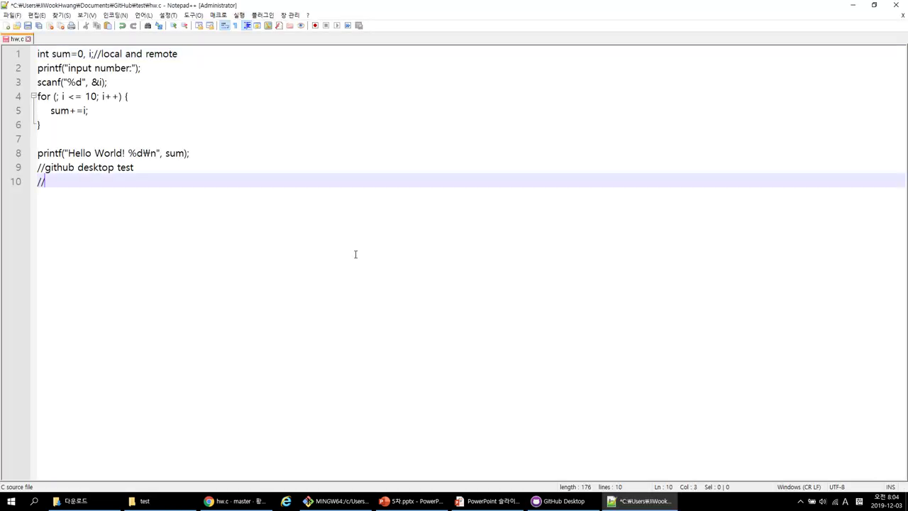
{"action": "type", "text": "local destop test"}
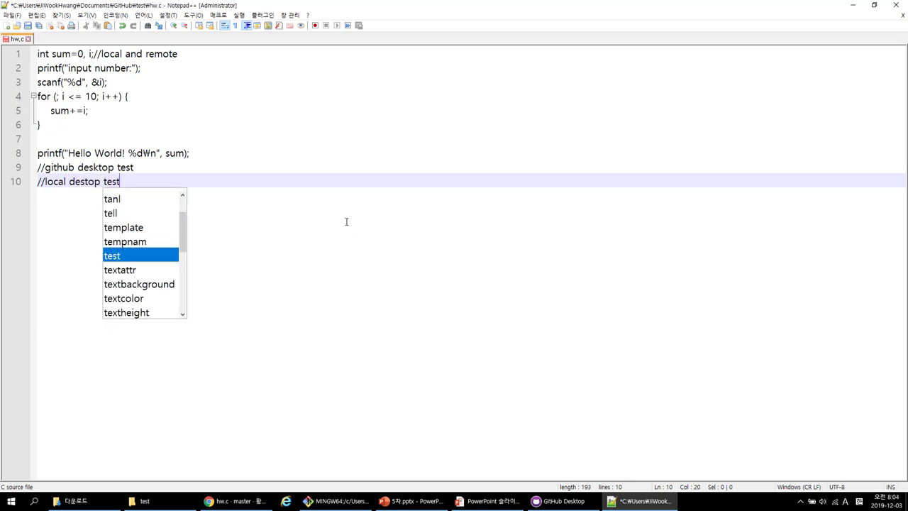
{"action": "key", "text": "ctrl+s"}
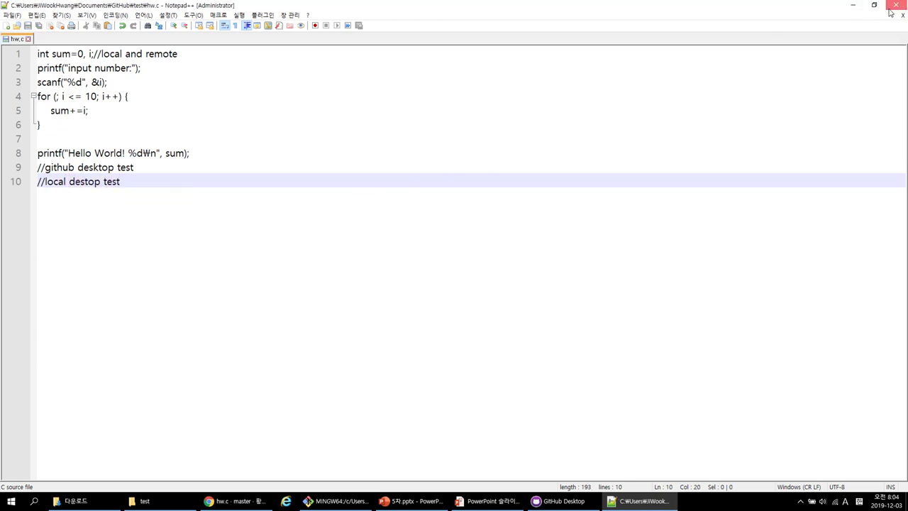
{"action": "left_click", "coordinate": [896, 5]}
- Review the uncommitted change to hw.c in GitHub Desktop, inspecting the added comment line in its diff
{"action": "left_click", "coordinate": [670, 247]}
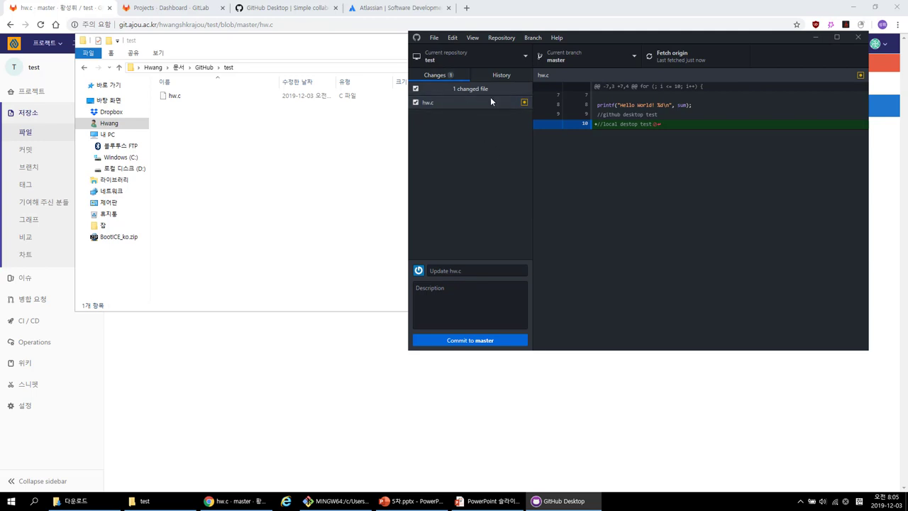
{"action": "left_click", "coordinate": [450, 105]}
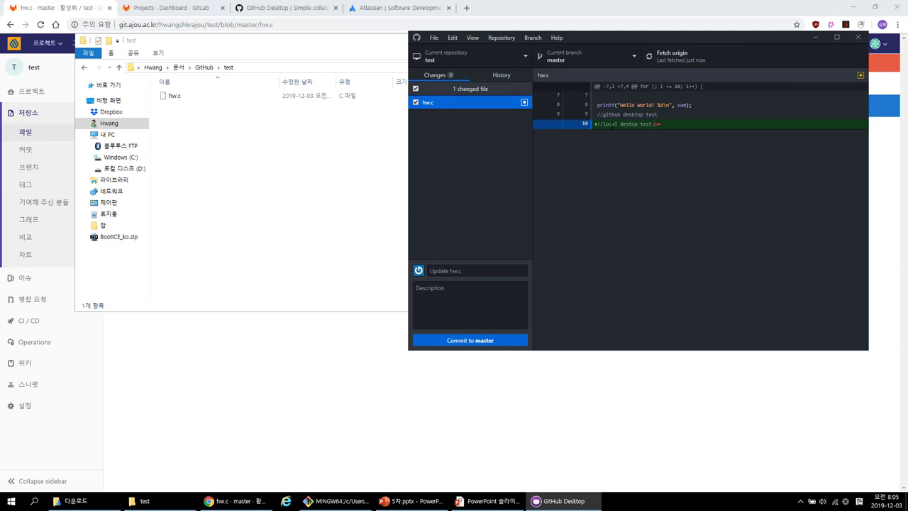
{"action": "left_click_drag", "start_coordinate": [601, 124], "coordinate": [675, 128]}
{"action": "left_click", "coordinate": [668, 131]}
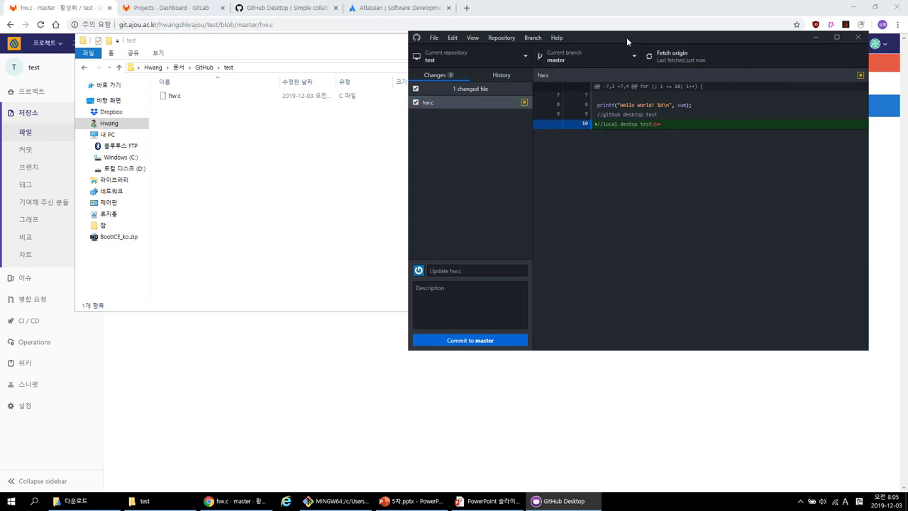
- Examine the commit history of the master branch, going through the commits from hw1 up to the newest Update hw.c
{"action": "left_click_drag", "start_coordinate": [627, 37], "coordinate": [609, 33]}
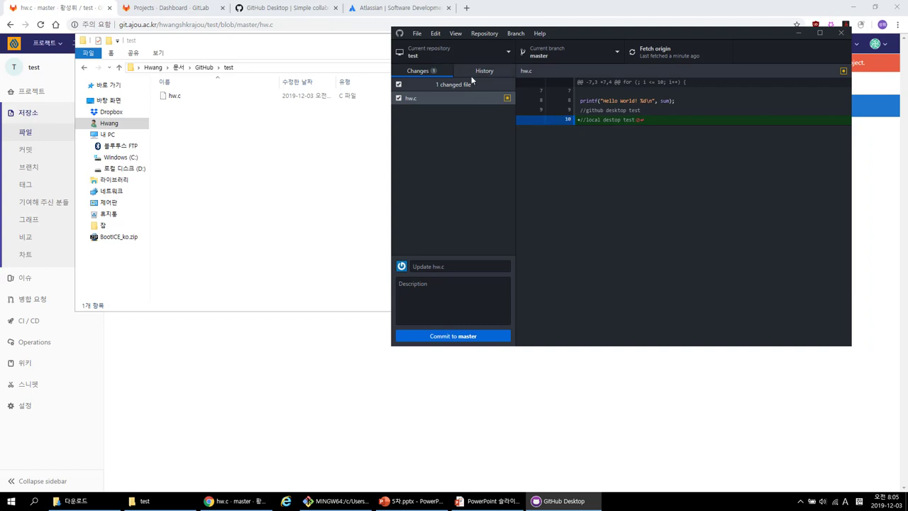
{"action": "left_click", "coordinate": [477, 73]}
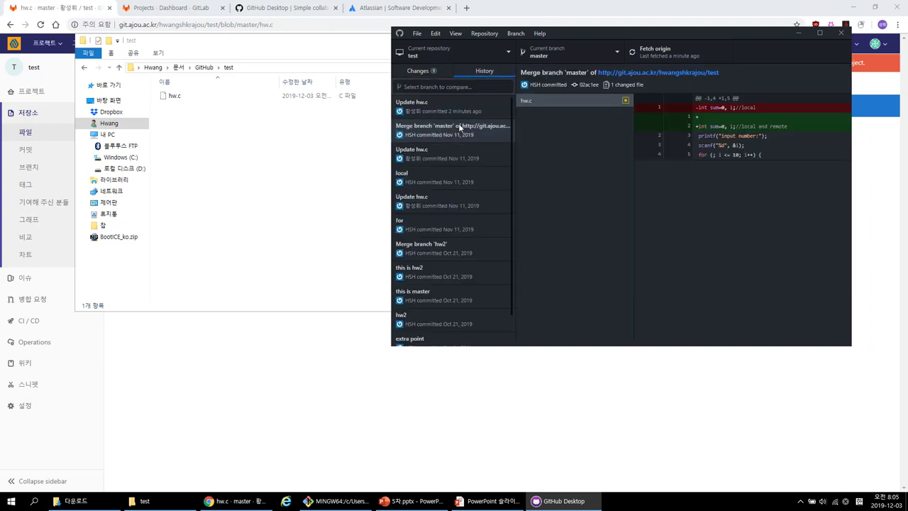
{"action": "scroll", "coordinate": [460, 160], "scroll_direction": "down", "scroll_amount": 1}
{"action": "left_click", "coordinate": [455, 331]}
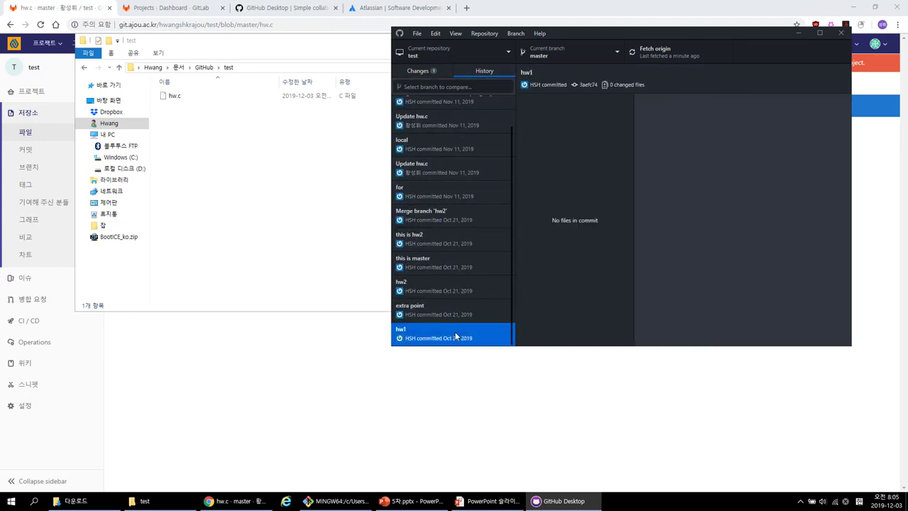
{"action": "left_click", "coordinate": [458, 310]}
{"action": "left_click", "coordinate": [462, 288]}
{"action": "left_click", "coordinate": [460, 265]}
{"action": "left_click", "coordinate": [463, 241]}
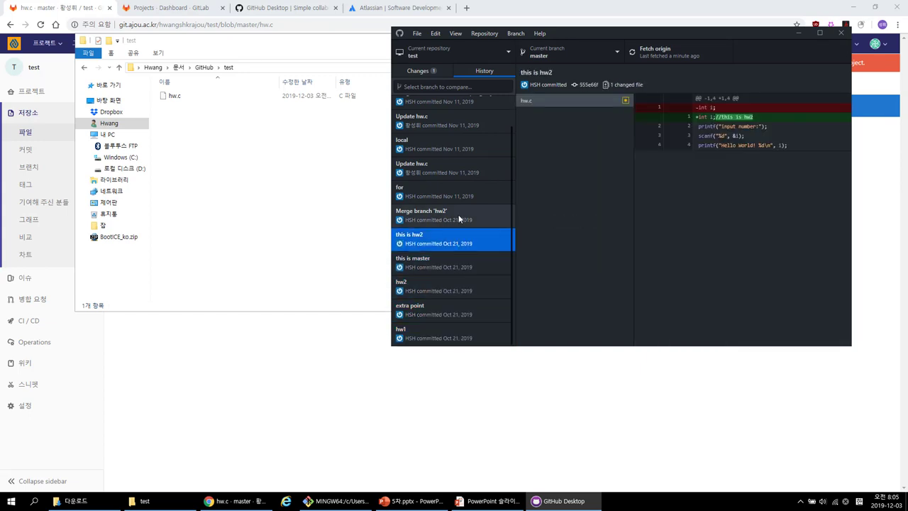
{"action": "left_click", "coordinate": [464, 218]}
{"action": "left_click", "coordinate": [460, 196]}
{"action": "left_click", "coordinate": [461, 173]}
{"action": "scroll", "coordinate": [462, 173], "scroll_direction": "up", "scroll_amount": 1}
{"action": "left_click", "coordinate": [461, 176]}
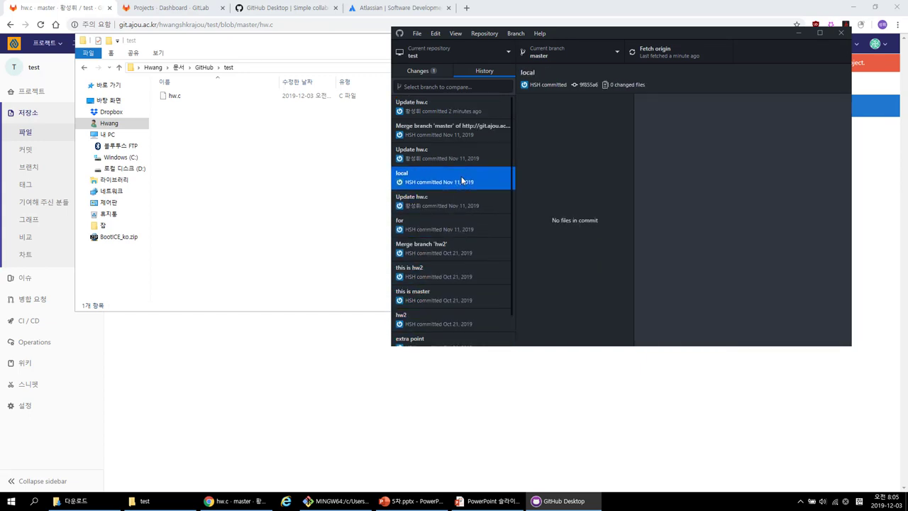
{"action": "left_click", "coordinate": [459, 152]}
{"action": "left_click", "coordinate": [459, 126]}
{"action": "left_click", "coordinate": [459, 108]}
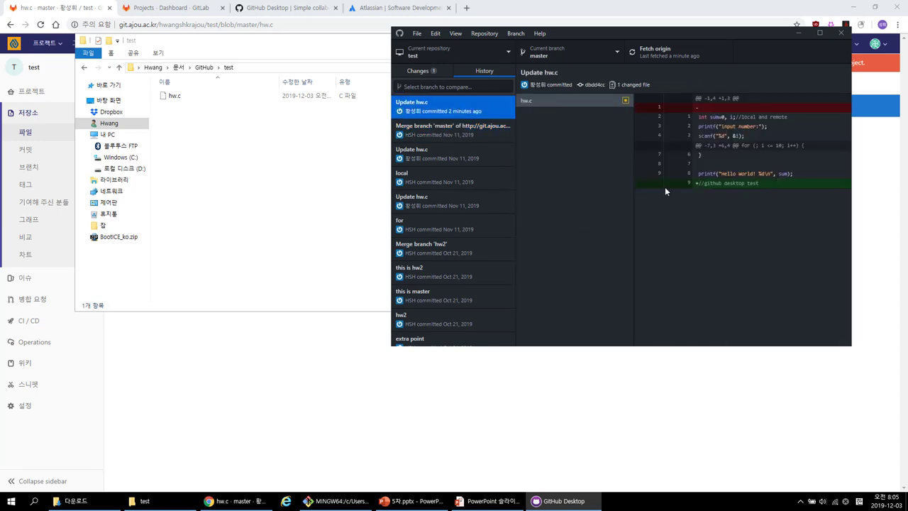
- Compare the latest merge commit with the newest Update hw.c commit and inspect the latter's hw.c diff
{"action": "left_click", "coordinate": [537, 105]}
{"action": "left_click", "coordinate": [462, 126]}
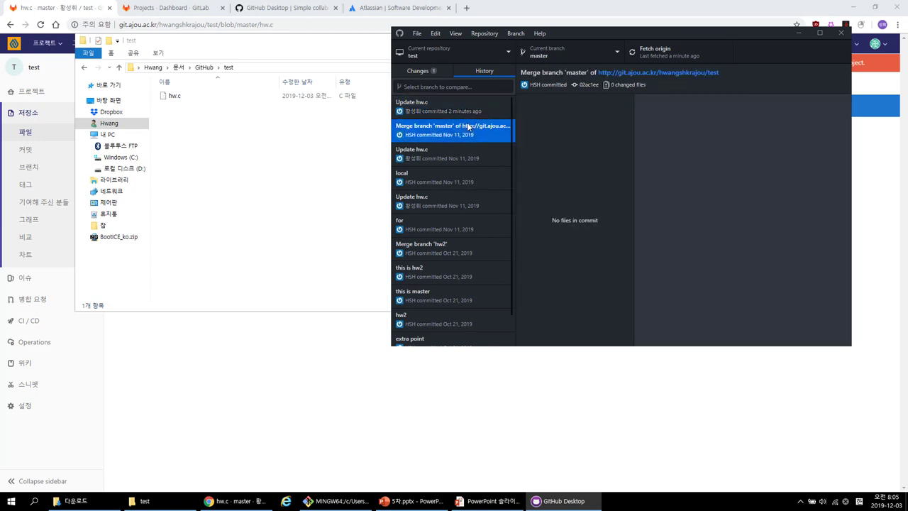
{"action": "left_click", "coordinate": [460, 107]}
{"action": "left_click", "coordinate": [554, 106]}
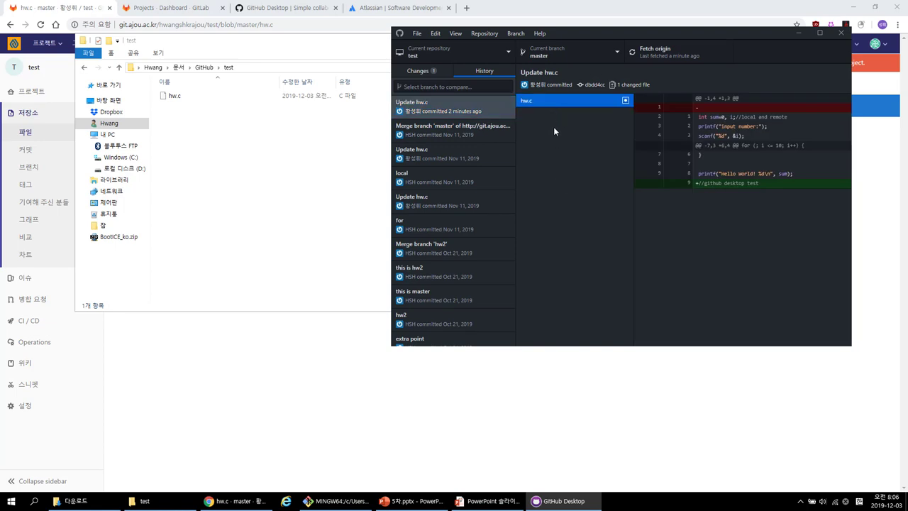
- Return to the uncommitted changes and discard the local modification of hw.c
{"action": "left_click", "coordinate": [418, 74]}
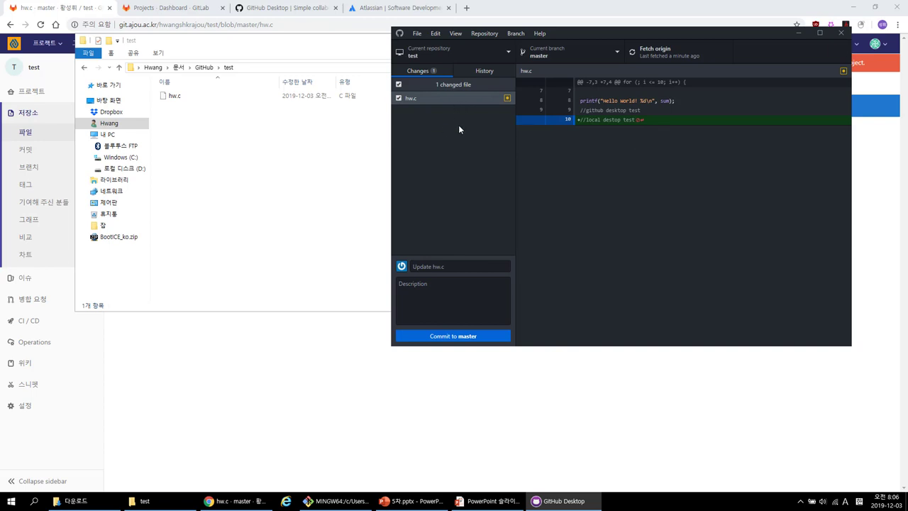
{"action": "right_click", "coordinate": [413, 100]}
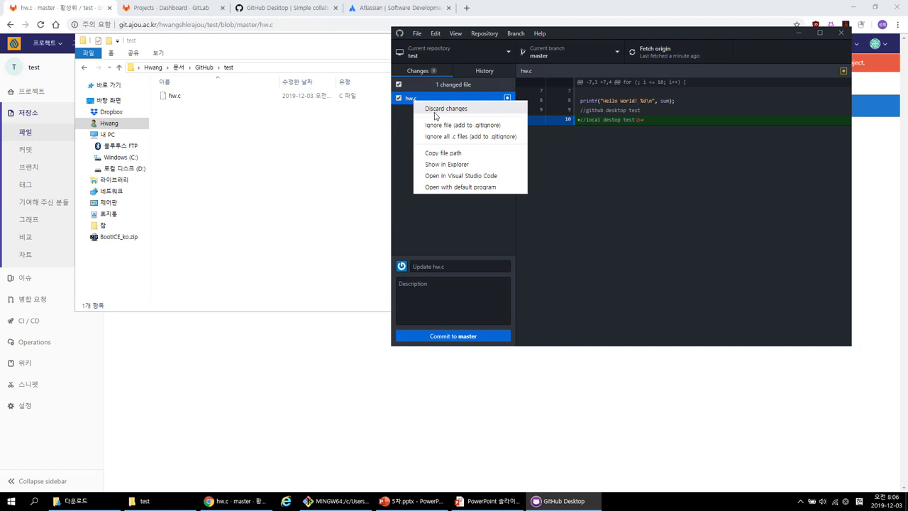
{"action": "left_click", "coordinate": [437, 112]}
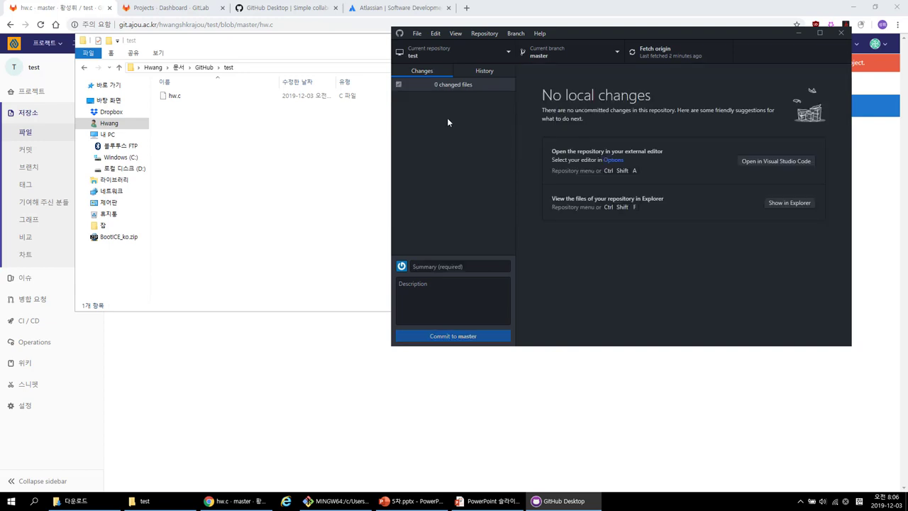
- Open hw.c from the test folder in Notepad++, add the line "//local test" at the end, save it and return to GitHub Desktop
{"action": "right_click", "coordinate": [177, 96]}
{"action": "left_click", "coordinate": [213, 173]}
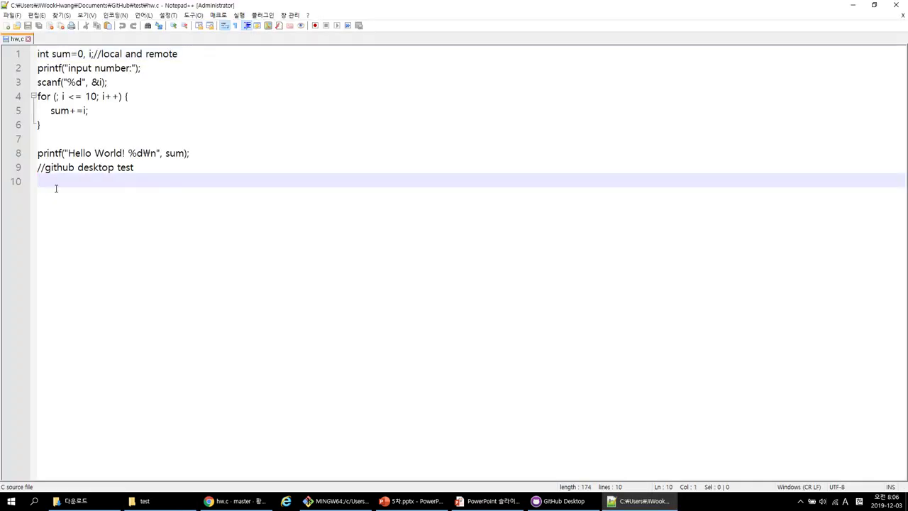
{"action": "type", "text": "//"}
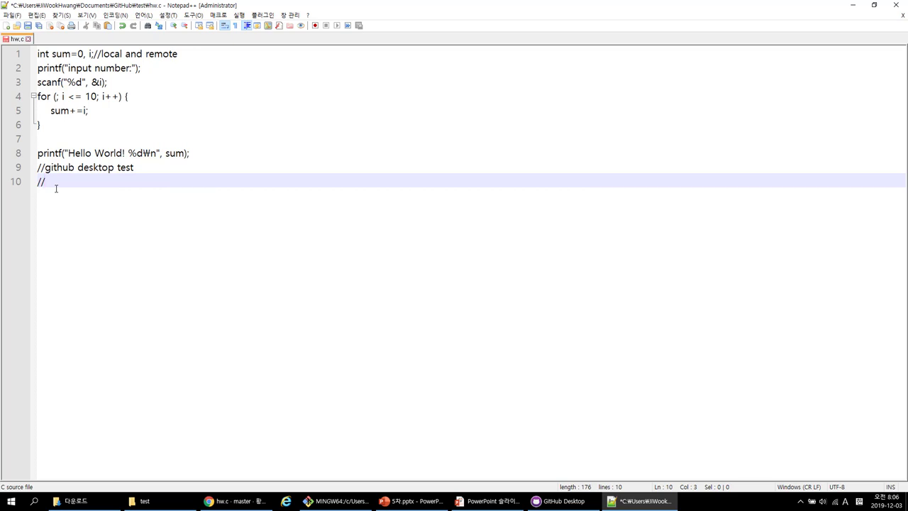
{"action": "type", "text": "lo"}
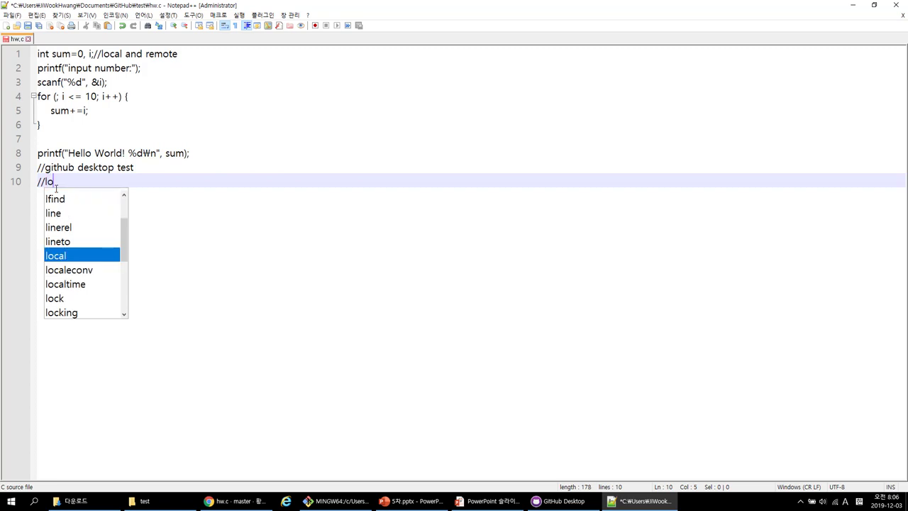
{"action": "type", "text": "cal test"}
{"action": "left_click", "coordinate": [189, 164]}
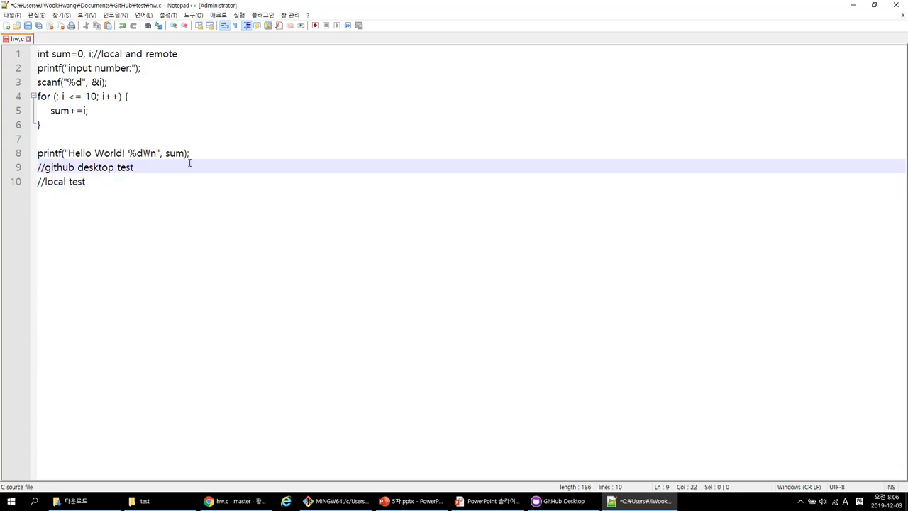
{"action": "key", "text": "ctrl+s"}
{"action": "left_click", "coordinate": [894, 10]}
{"action": "left_click", "coordinate": [638, 242]}
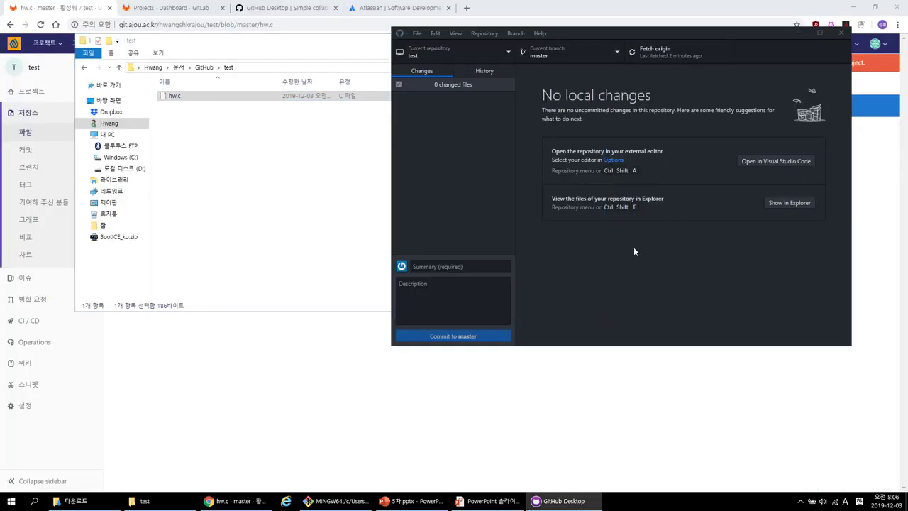
- Commit the hw.c change to master with the summary "test2" and push it to origin
{"action": "left_click", "coordinate": [503, 98]}
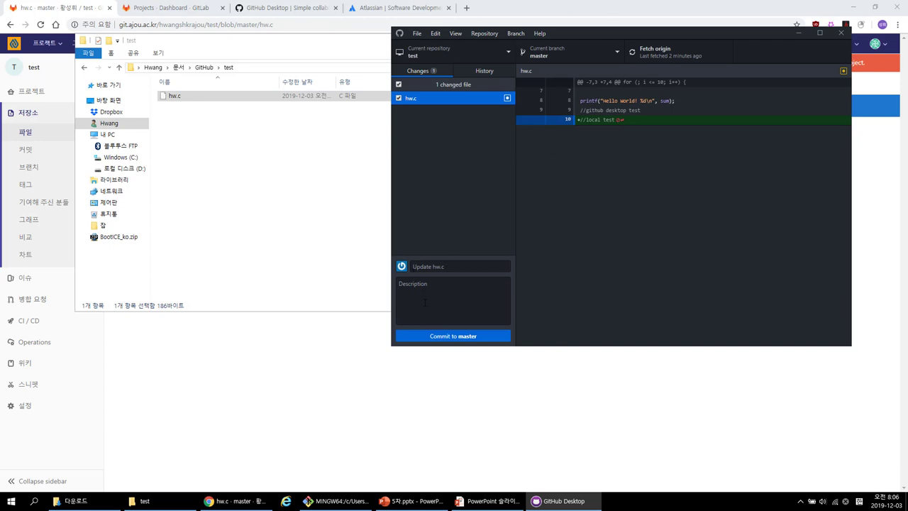
{"action": "left_click", "coordinate": [455, 266]}
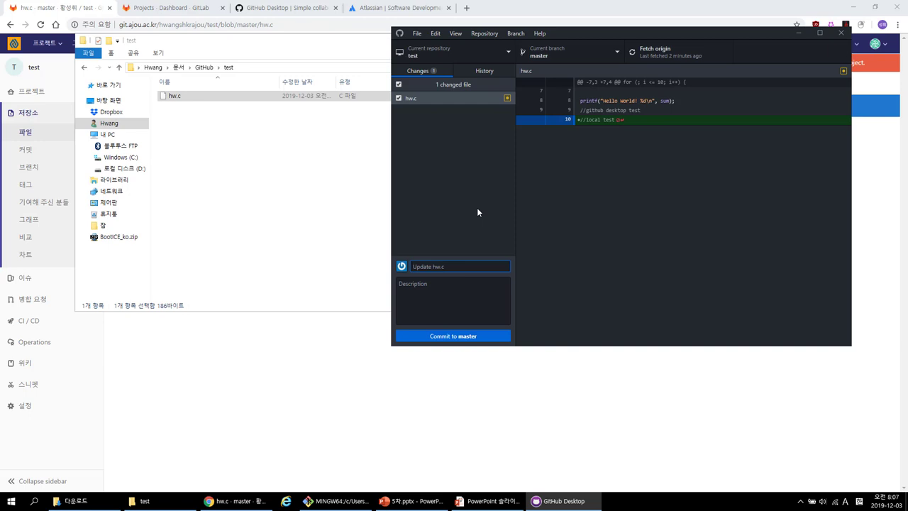
{"action": "type", "text": "test2"}
{"action": "left_click", "coordinate": [444, 340]}
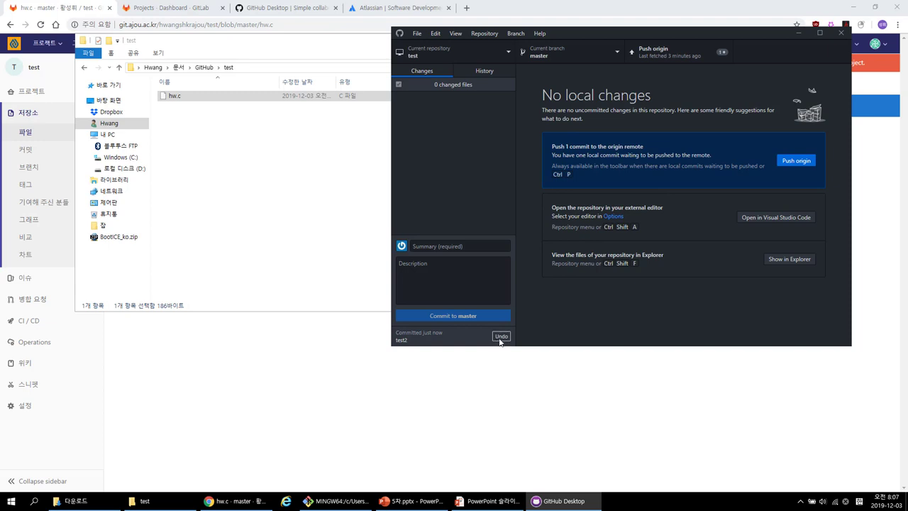
{"action": "left_click", "coordinate": [788, 161]}
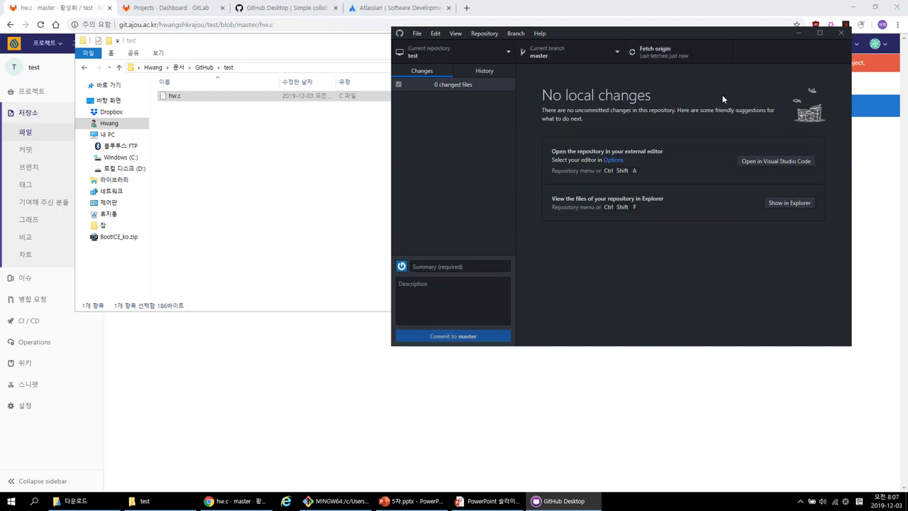
- Switch to GitLab in Chrome, inspect the test2 commit's hw.c diff in the test project, and return to the project overview
{"action": "key", "text": "alt+Tab"}
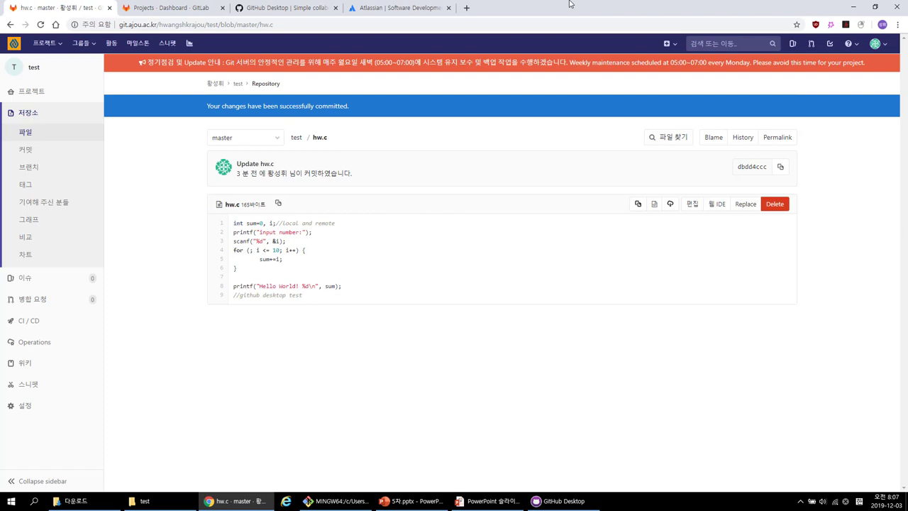
{"action": "left_click", "coordinate": [36, 132]}
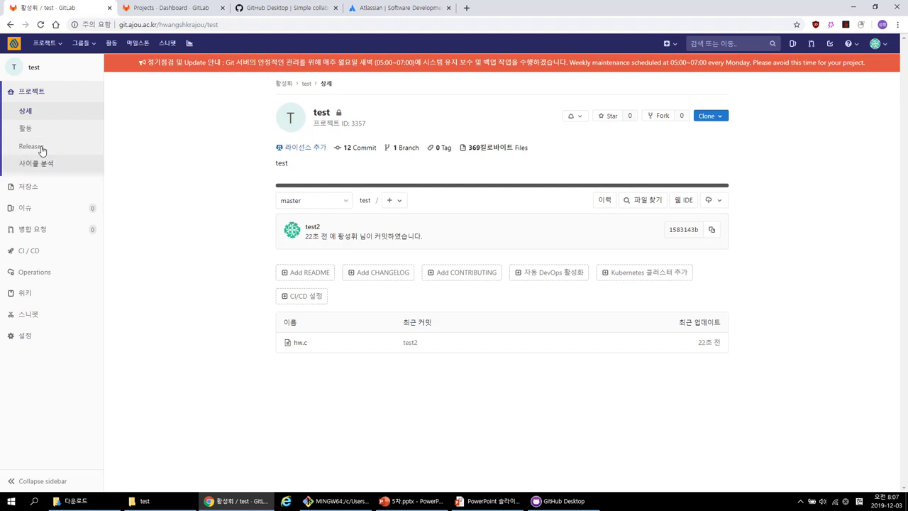
{"action": "left_click", "coordinate": [350, 151]}
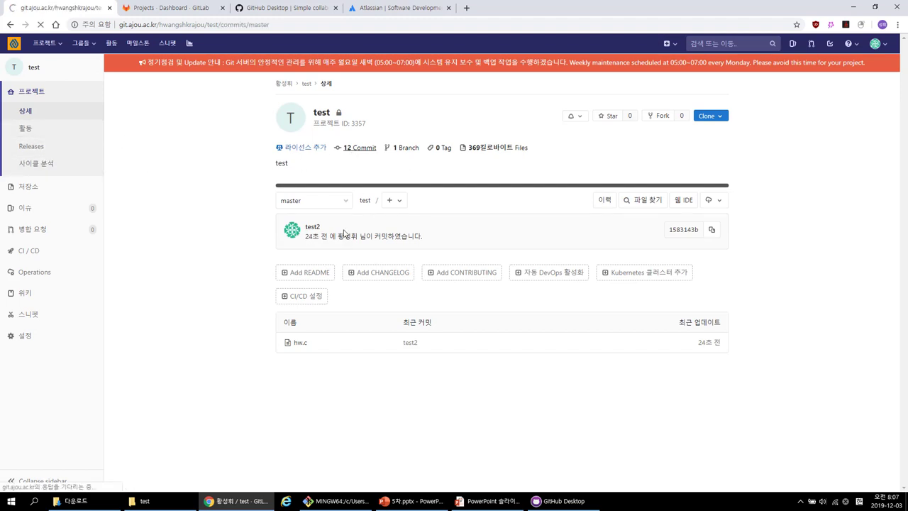
{"action": "left_click", "coordinate": [237, 147]}
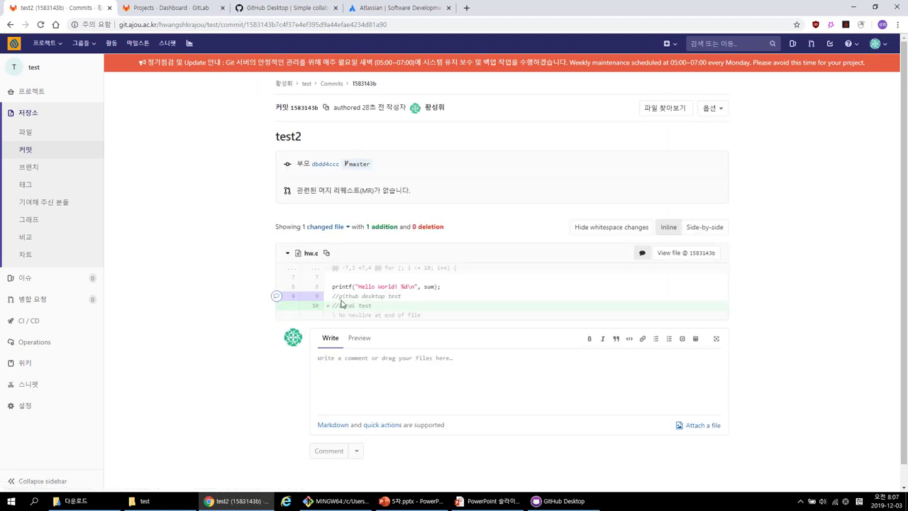
{"action": "left_click", "coordinate": [69, 135]}
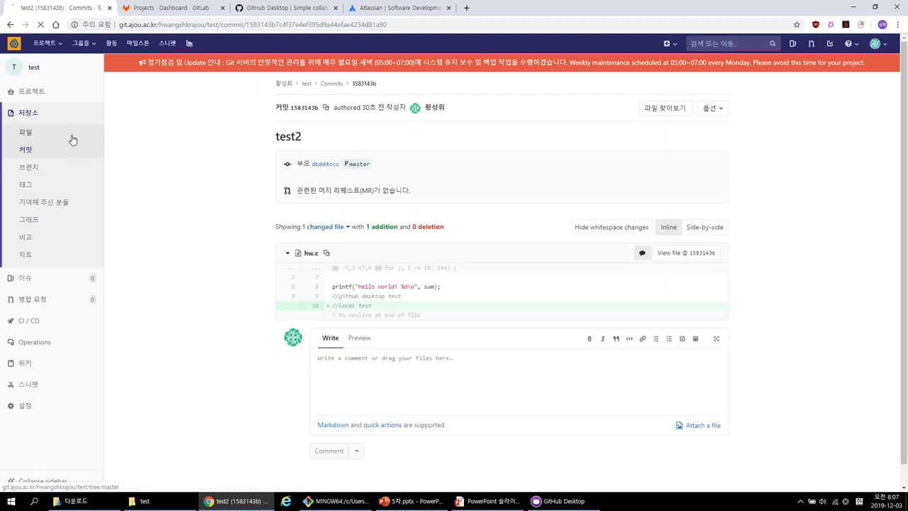
{"action": "left_click", "coordinate": [50, 89]}
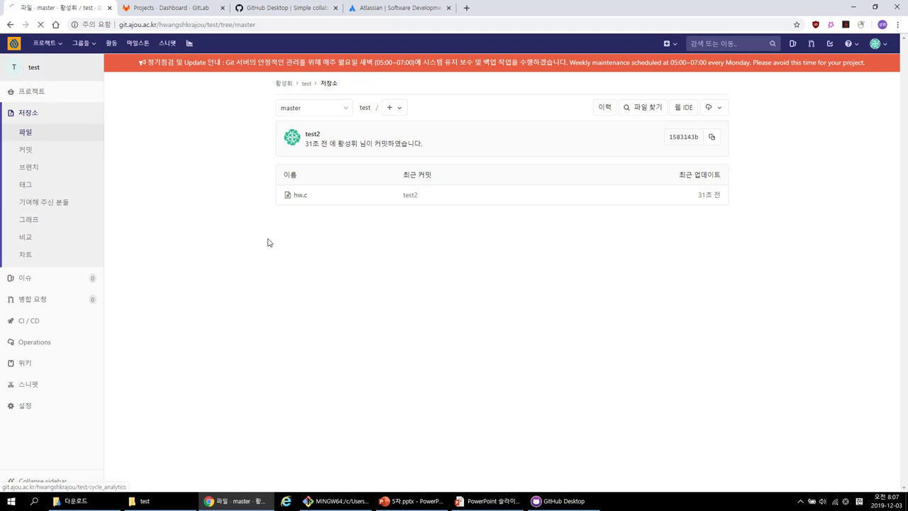
- Switch between GitHub Desktop and its download page in Chrome to look over both, and close GitHub Desktop
{"action": "left_click", "coordinate": [564, 501]}
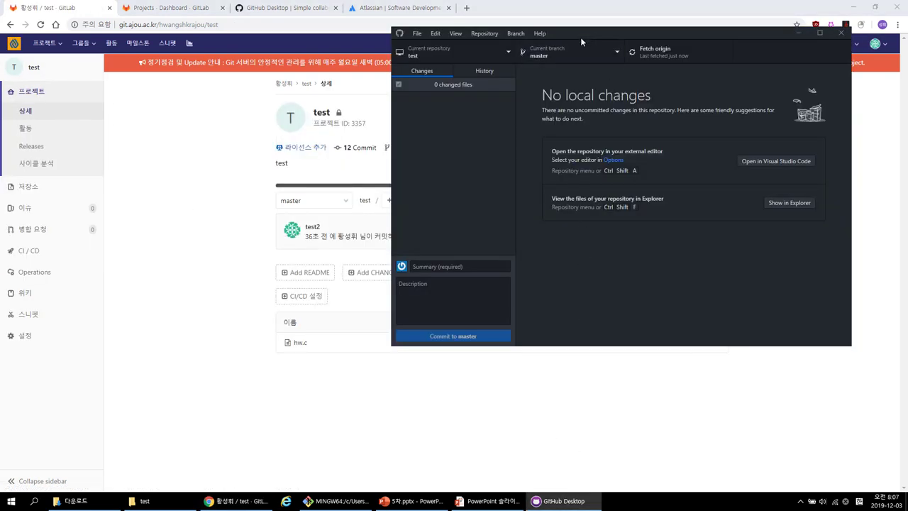
{"action": "left_click_drag", "start_coordinate": [580, 37], "coordinate": [494, 66]}
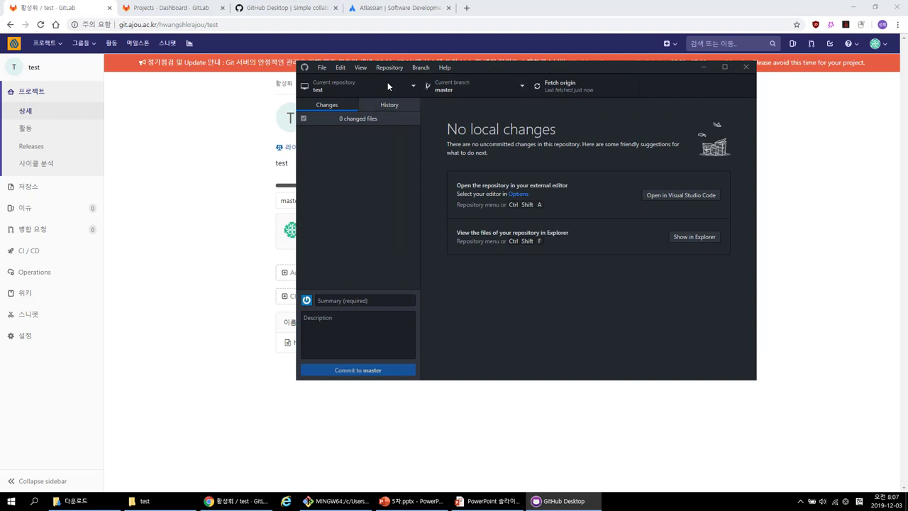
{"action": "left_click", "coordinate": [319, 8]}
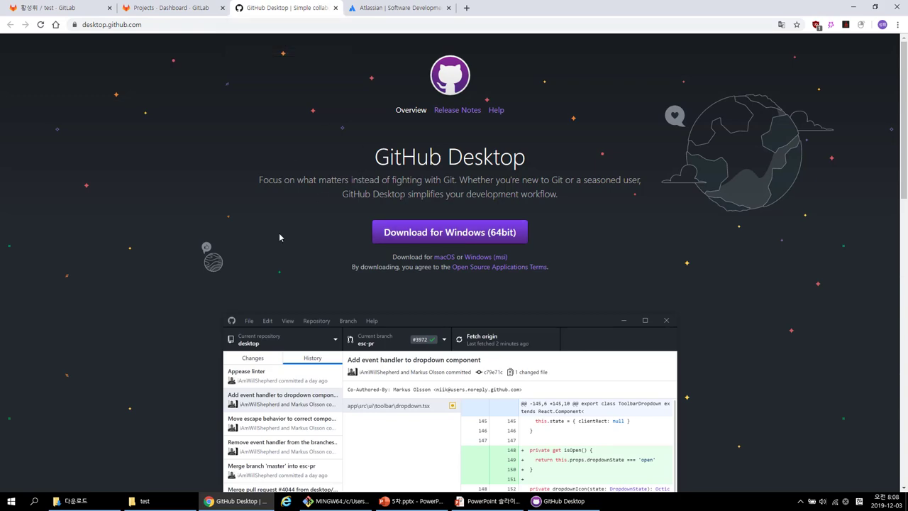
{"action": "scroll", "coordinate": [183, 248], "scroll_direction": "down", "scroll_amount": 3}
{"action": "scroll", "coordinate": [183, 244], "scroll_direction": "up", "scroll_amount": 4}
{"action": "left_click", "coordinate": [561, 501]}
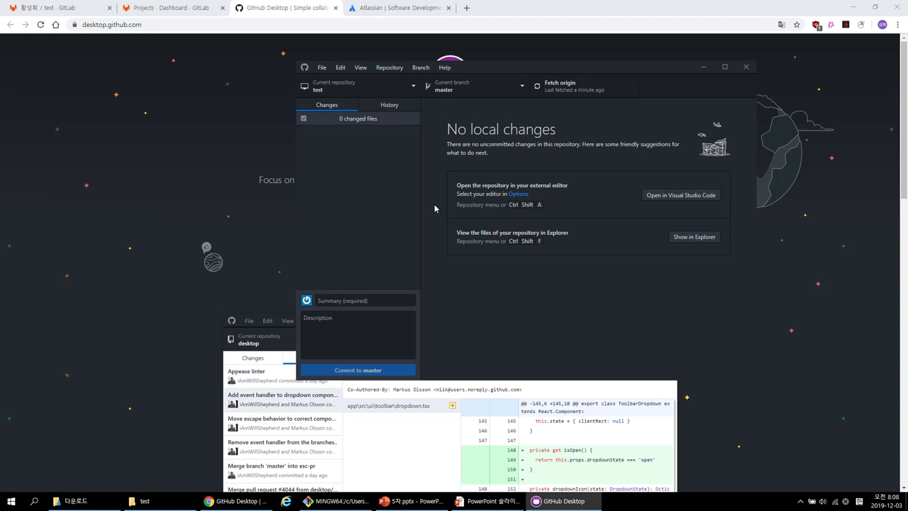
{"action": "left_click", "coordinate": [746, 69]}
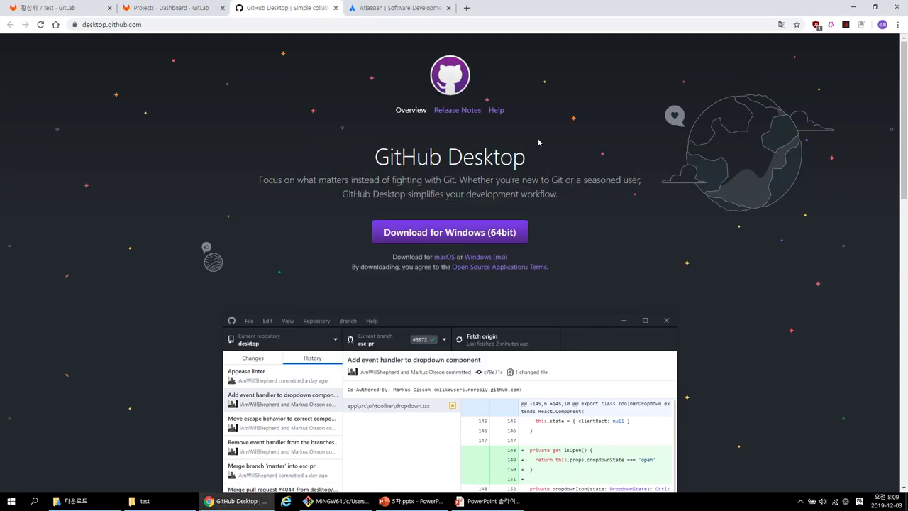
- Go back to the Sourcetree home page in Chrome and advance the PowerPoint slideshow to the Sourcetree slide
{"action": "left_click", "coordinate": [398, 8]}
{"action": "left_click", "coordinate": [23, 26]}
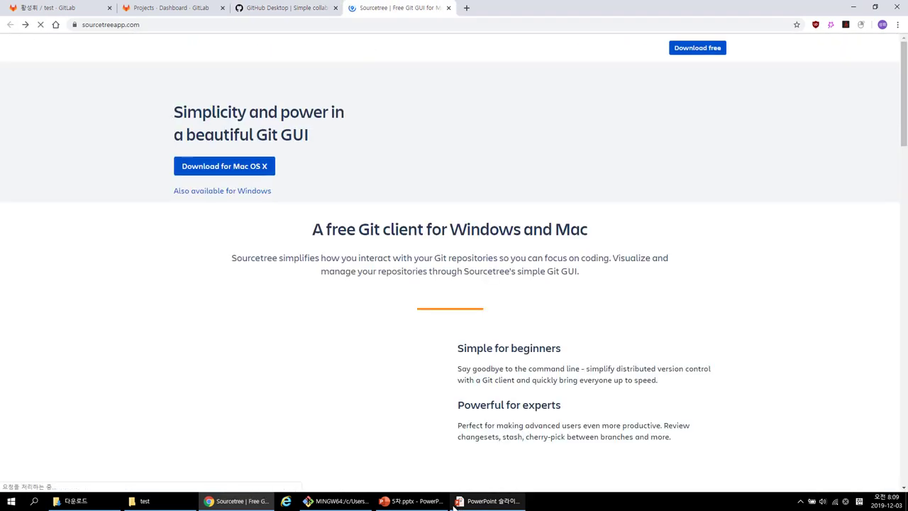
{"action": "left_click", "coordinate": [412, 501]}
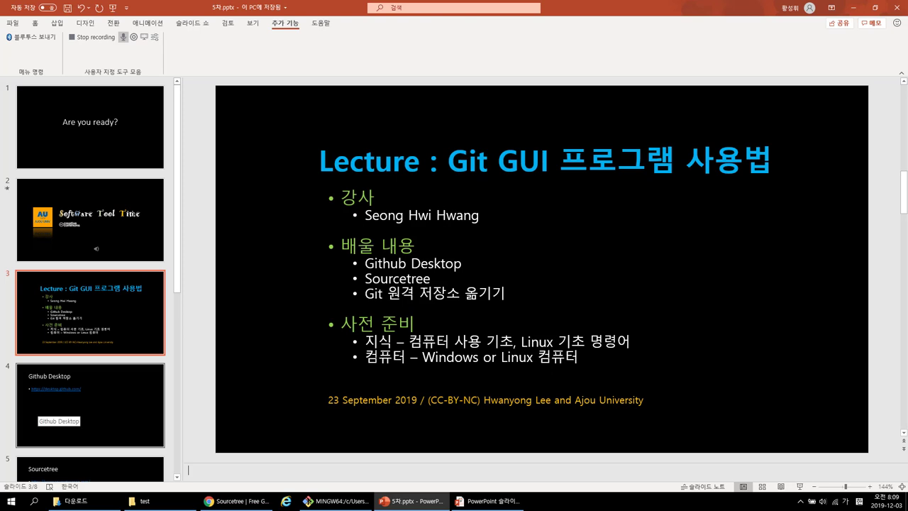
{"action": "left_click", "coordinate": [517, 502]}
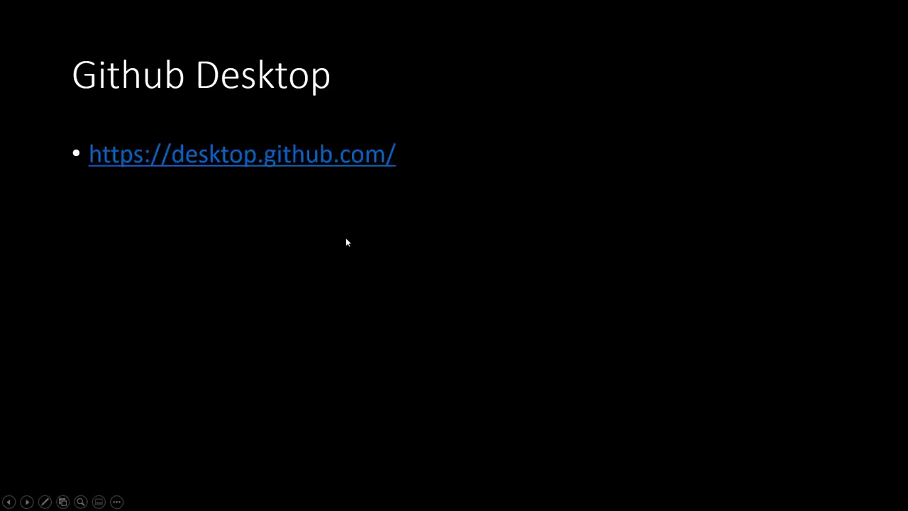
{"action": "key", "text": "Right"}
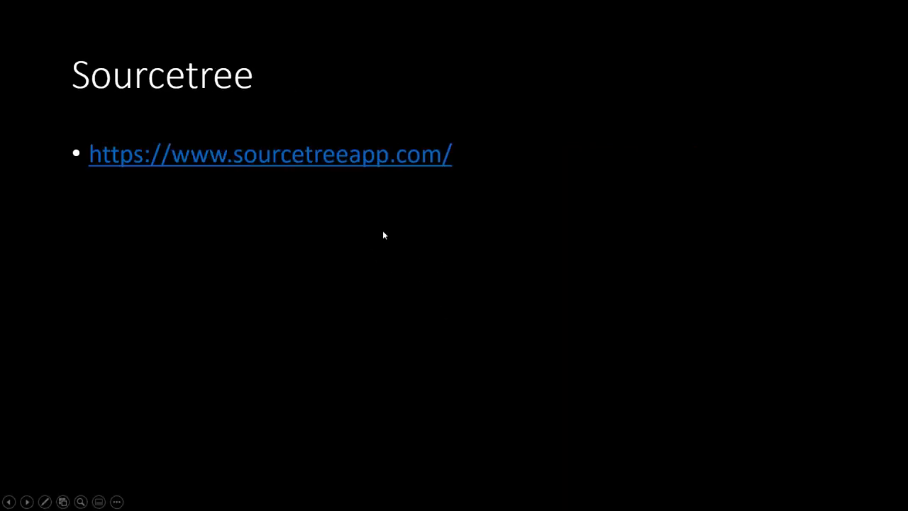
- Switch back to the Sourcetree website in Chrome and find its Windows download
{"action": "key", "text": "alt+Tab"}
{"action": "key", "text": "Tab"}
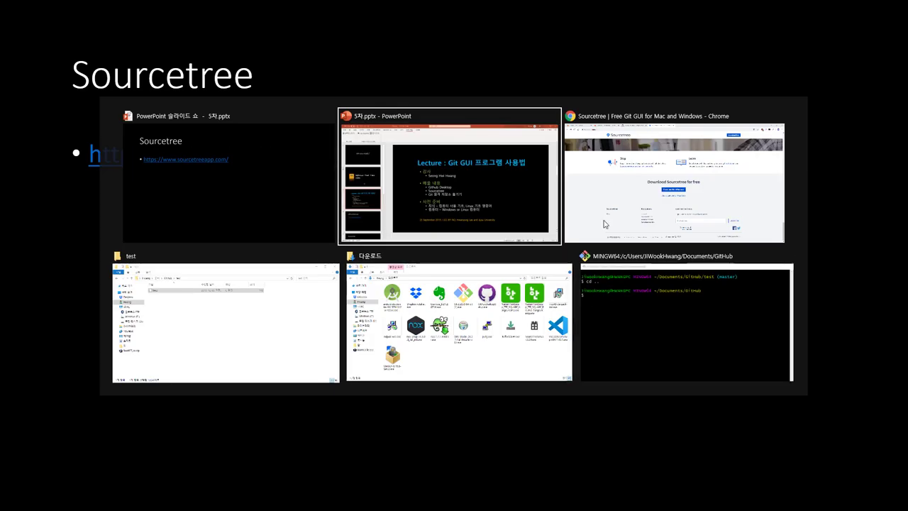
{"action": "scroll", "coordinate": [316, 240], "scroll_direction": "up", "scroll_amount": 20}
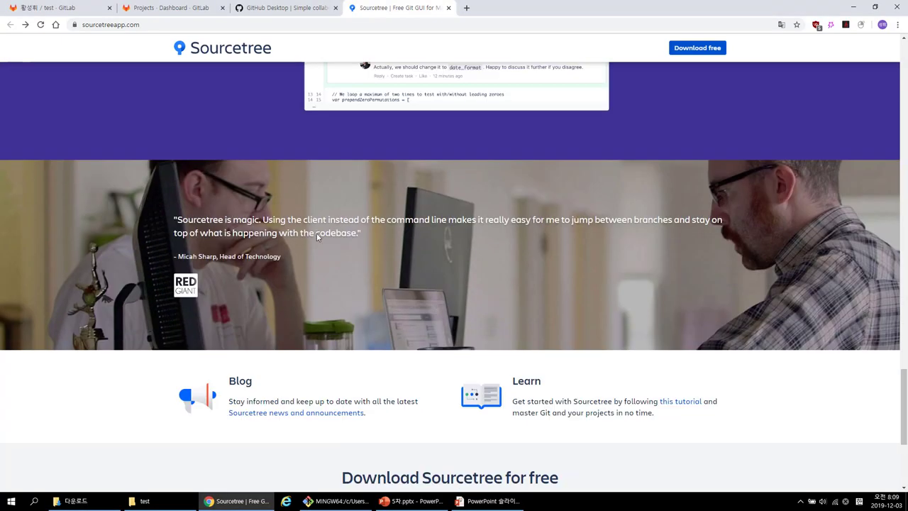
{"action": "scroll", "coordinate": [317, 230], "scroll_direction": "up", "scroll_amount": 10}
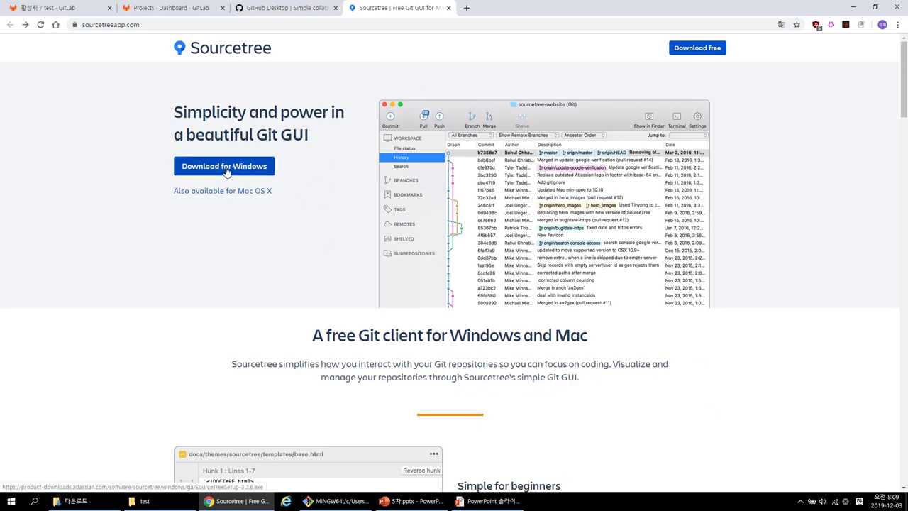
- Locate the SourceTreeSetup-3.2.6.exe installer in the Downloads folder and return to the Sourcetree website
{"action": "left_click", "coordinate": [74, 501]}
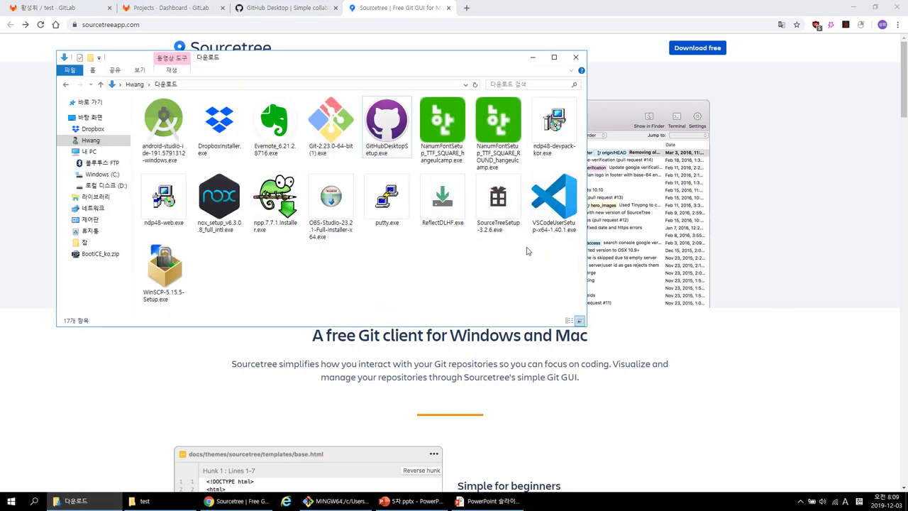
{"action": "left_click", "coordinate": [476, 221]}
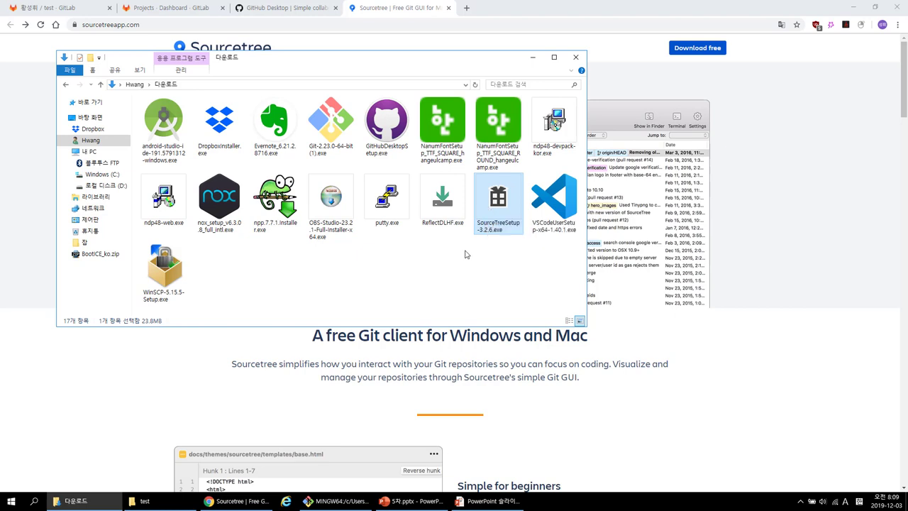
{"action": "left_click", "coordinate": [493, 248]}
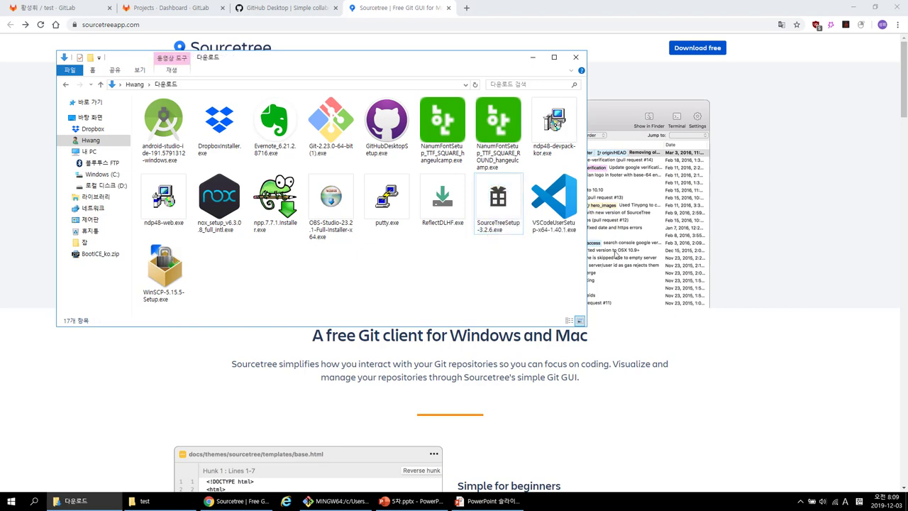
{"action": "left_click", "coordinate": [800, 243]}
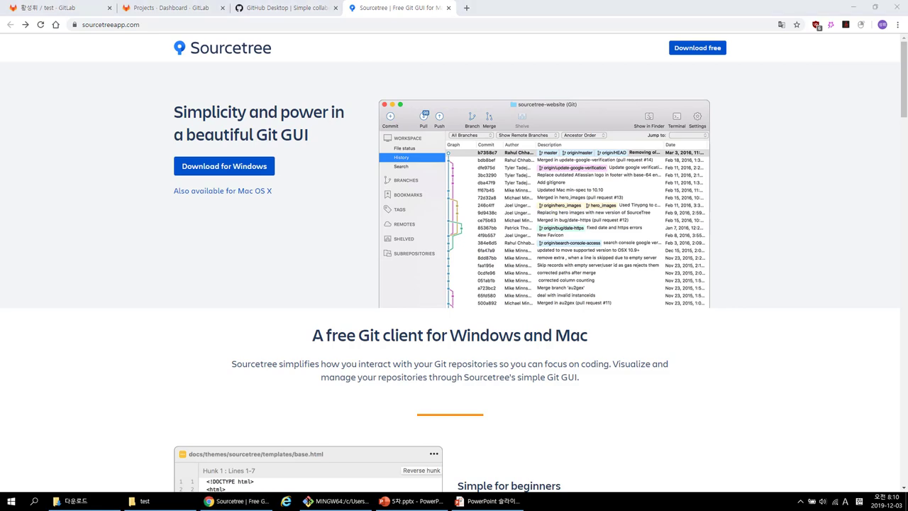
- Launch Sourcetree from the desktop and bring its window with the remote repositories page to the front
{"action": "key", "text": "alt+Tab"}
{"action": "key", "text": "super+d"}
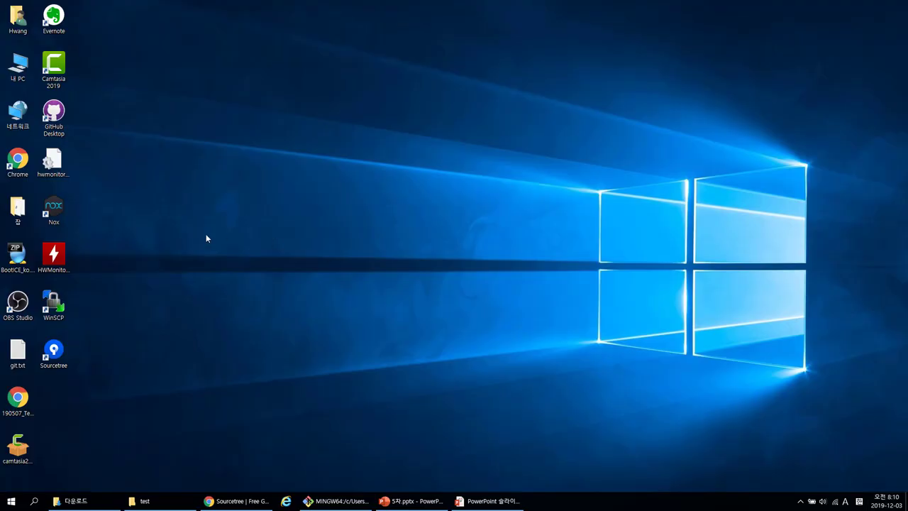
{"action": "double_click", "coordinate": [54, 350]}
{"action": "left_click_drag", "start_coordinate": [315, 411], "coordinate": [246, 375]}
{"action": "left_click", "coordinate": [237, 501]}
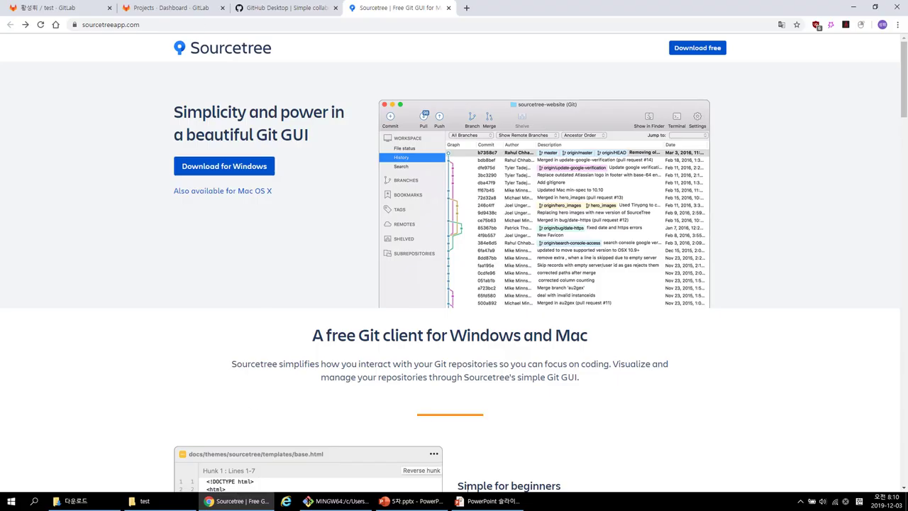
{"action": "key", "text": "alt+Tab"}
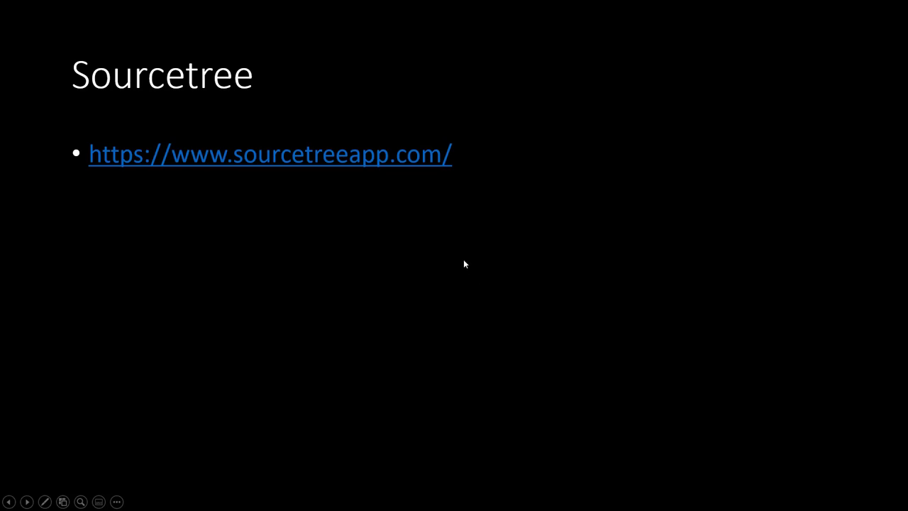
{"action": "key", "text": "alt+Tab"}
{"action": "key", "text": "alt+Tab"}
{"action": "key", "text": "alt+Tab"}
{"action": "key", "text": "alt+Tab"}
{"action": "key", "text": "alt+Tab"}
{"action": "key", "text": "alt+Tab"}
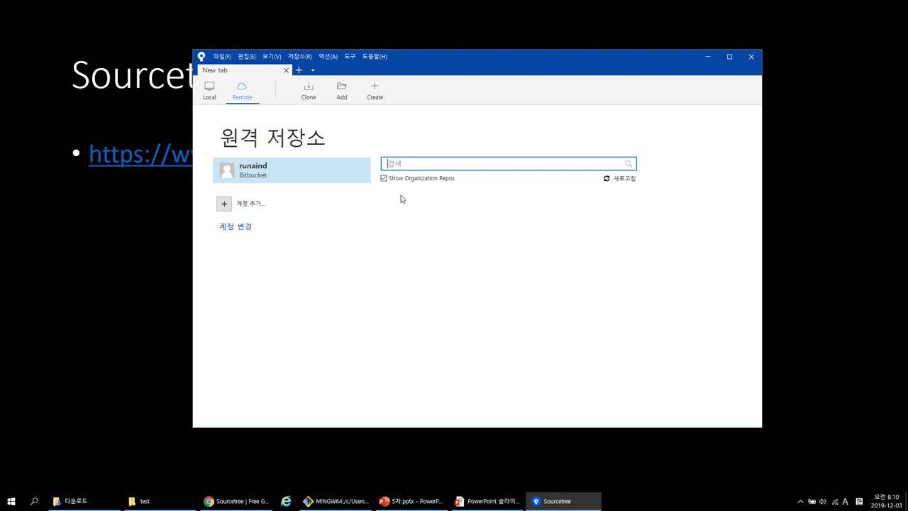
- Open Sourcetree's Clone page, switch to Chrome and copy the HTTP clone URL of the GitLab test project
{"action": "left_click", "coordinate": [262, 175]}
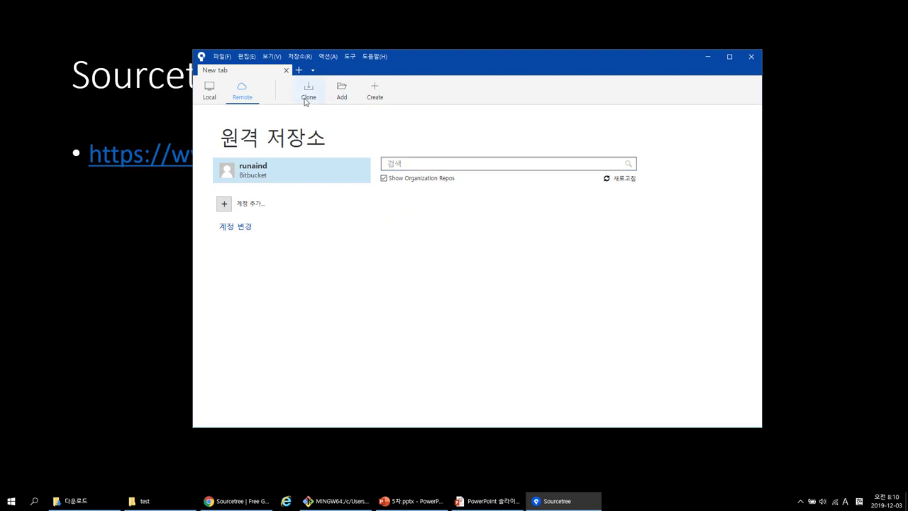
{"action": "left_click", "coordinate": [306, 101]}
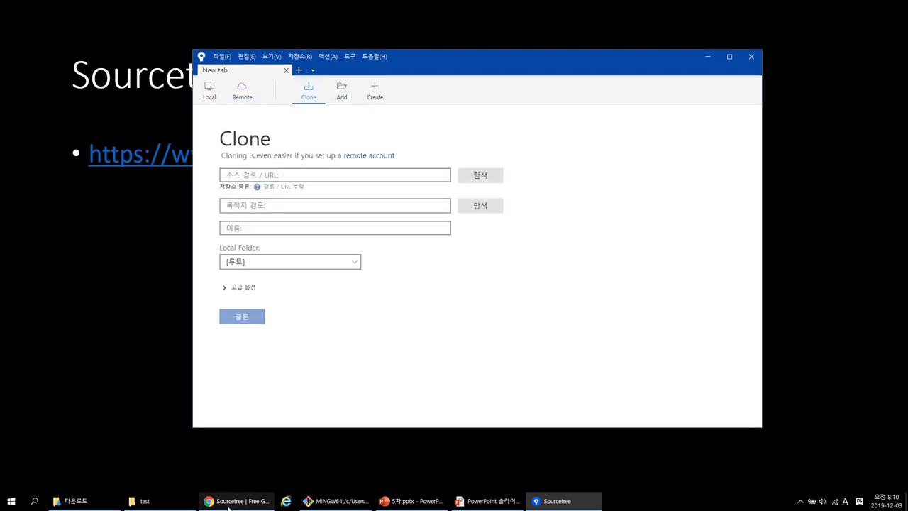
{"action": "left_click", "coordinate": [234, 500]}
{"action": "key", "text": "ctrl+Tab"}
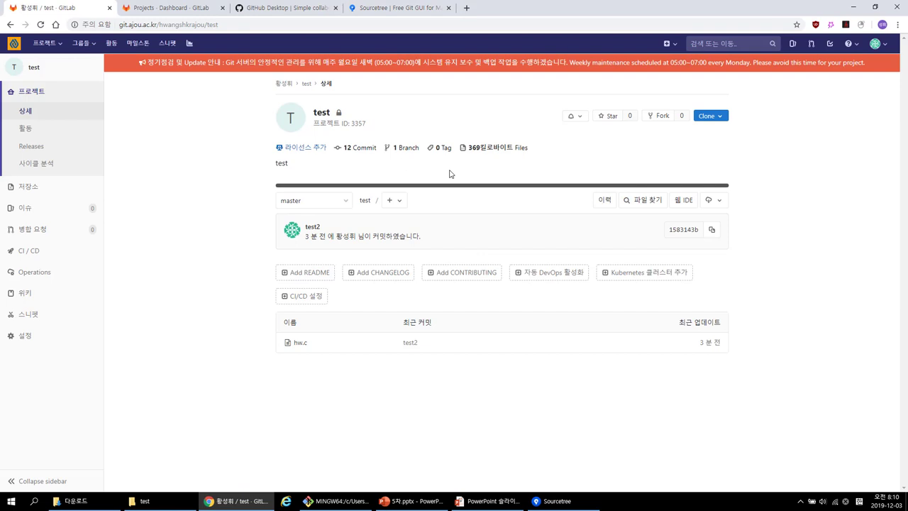
{"action": "left_click", "coordinate": [707, 116]}
{"action": "left_click", "coordinate": [708, 187]}
- Return to Sourcetree and enter the copied test.git URL as the clone source, letting the destination path fill in
{"action": "key", "text": "alt+Tab"}
{"action": "left_click", "coordinate": [365, 175]}
{"action": "key", "text": "ctrl+v"}
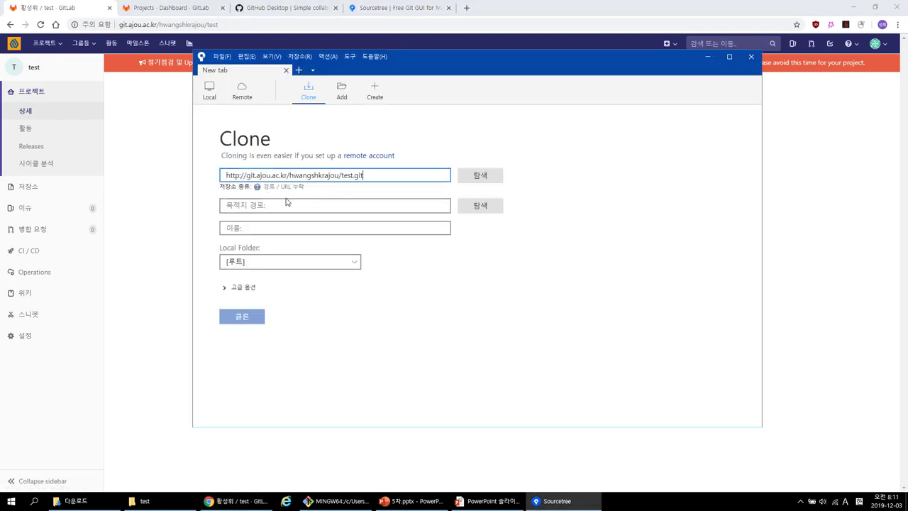
{"action": "left_click", "coordinate": [310, 206]}
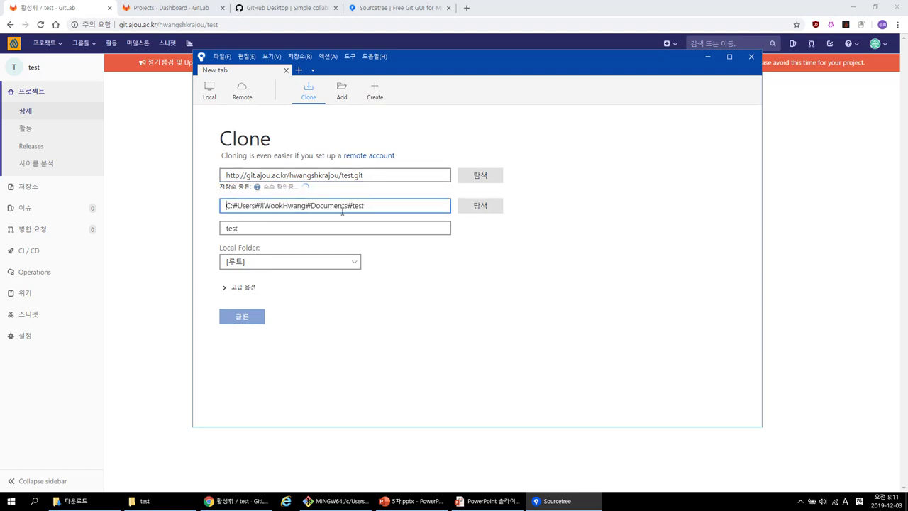
- Create a new folder named ST in Documents and choose it as the clone's destination path
{"action": "left_click", "coordinate": [474, 209]}
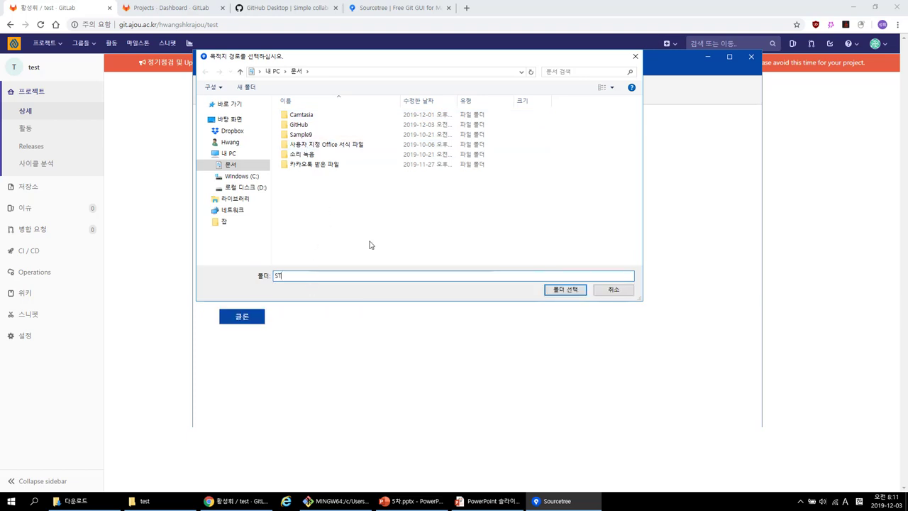
{"action": "right_click", "coordinate": [328, 211]}
{"action": "left_click", "coordinate": [336, 220]}
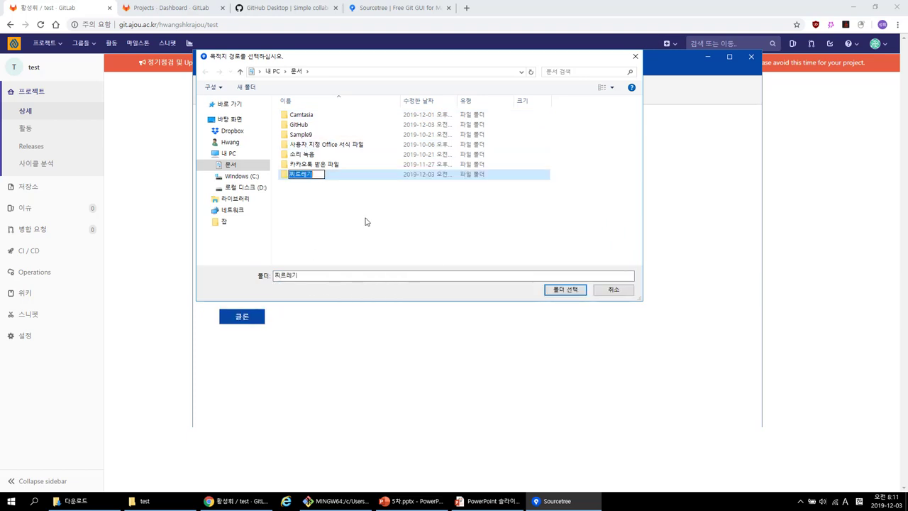
{"action": "type", "text": "ST"}
{"action": "left_click", "coordinate": [338, 226]}
{"action": "left_click", "coordinate": [298, 181]}
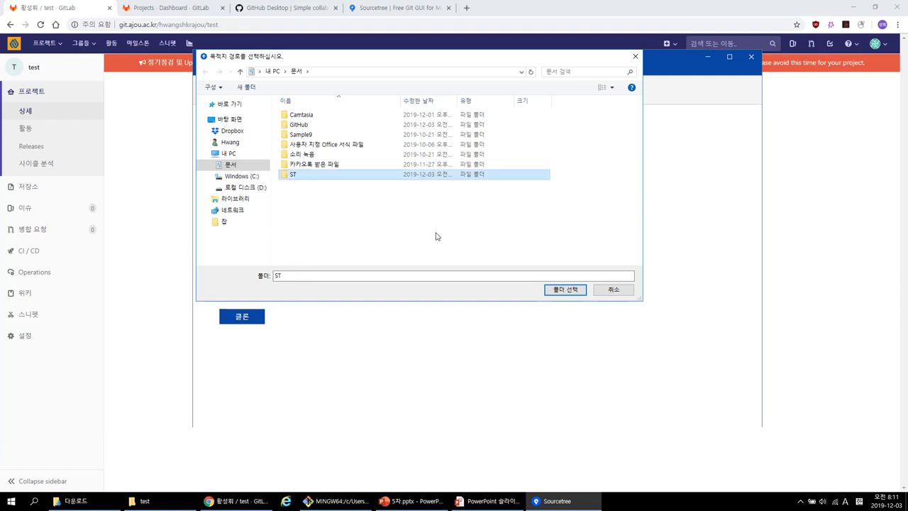
{"action": "left_click", "coordinate": [562, 291]}
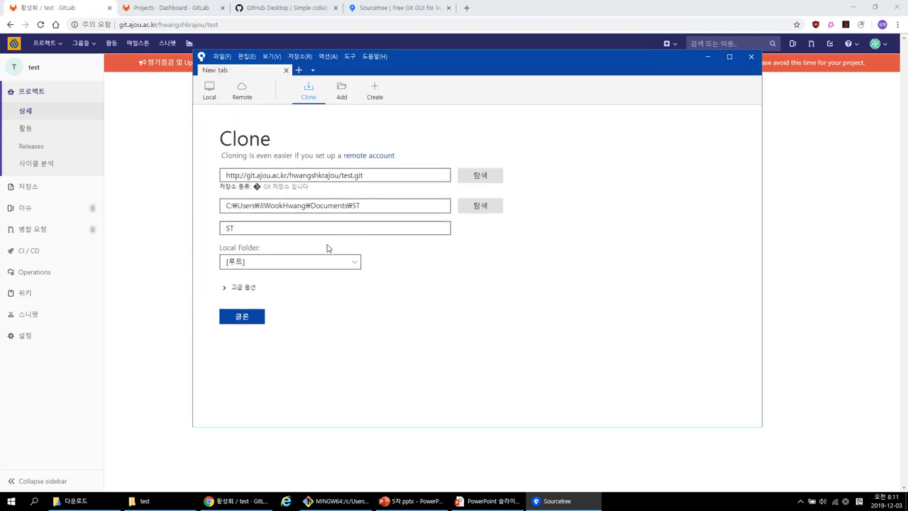
- Check the advanced clone options, clone the repository into ST with full output shown, and close the progress report
{"action": "left_click", "coordinate": [248, 292]}
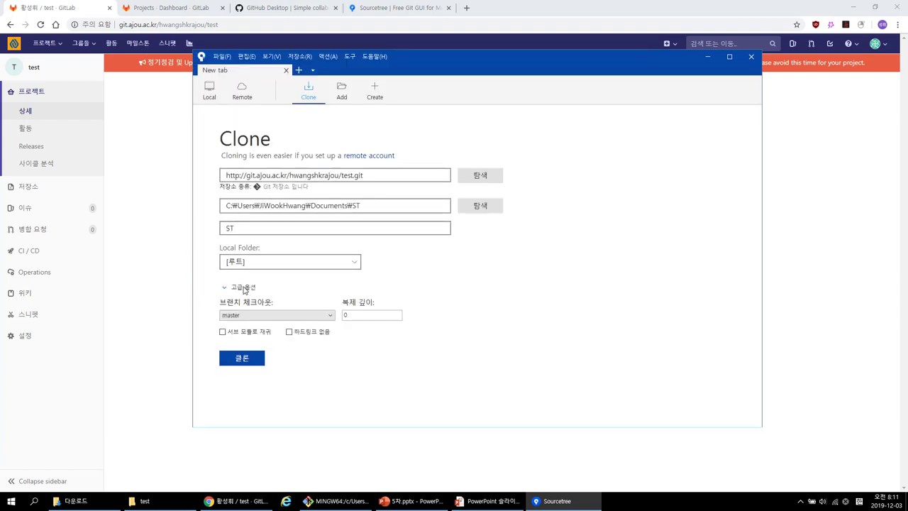
{"action": "left_click", "coordinate": [247, 291]}
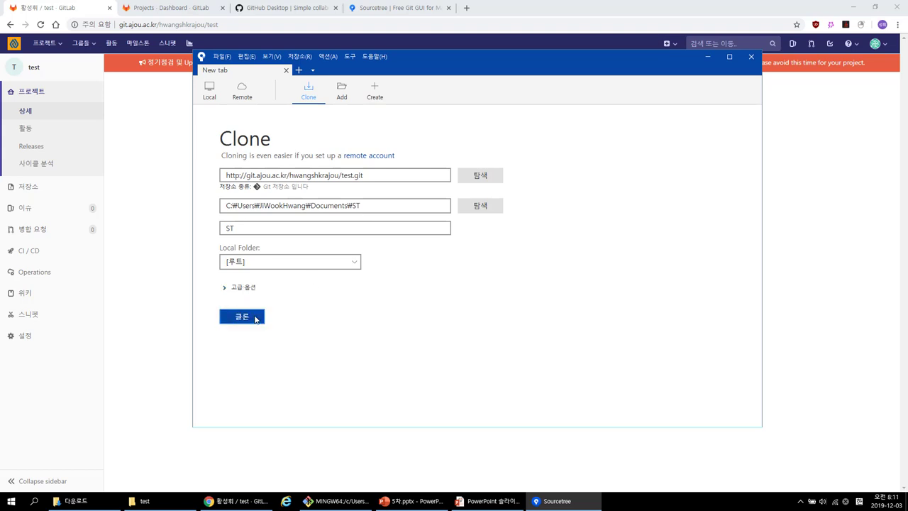
{"action": "left_click", "coordinate": [257, 319]}
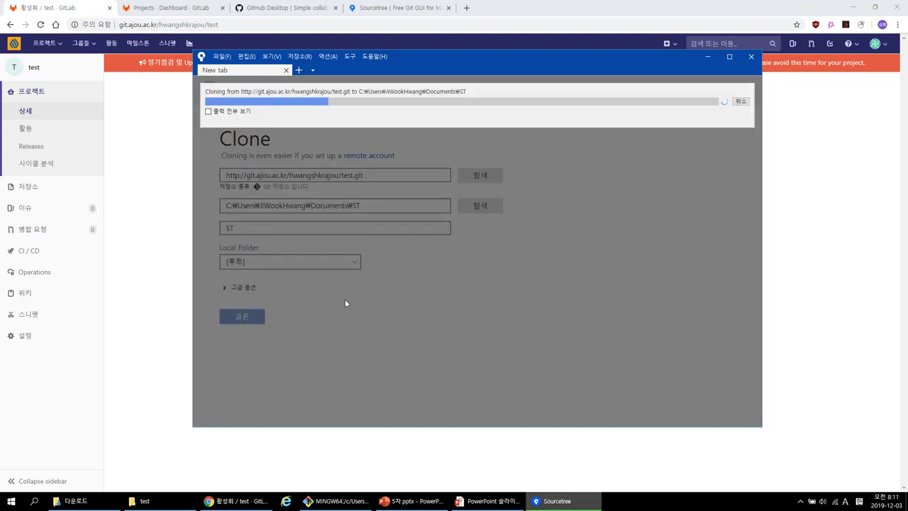
{"action": "left_click", "coordinate": [227, 113]}
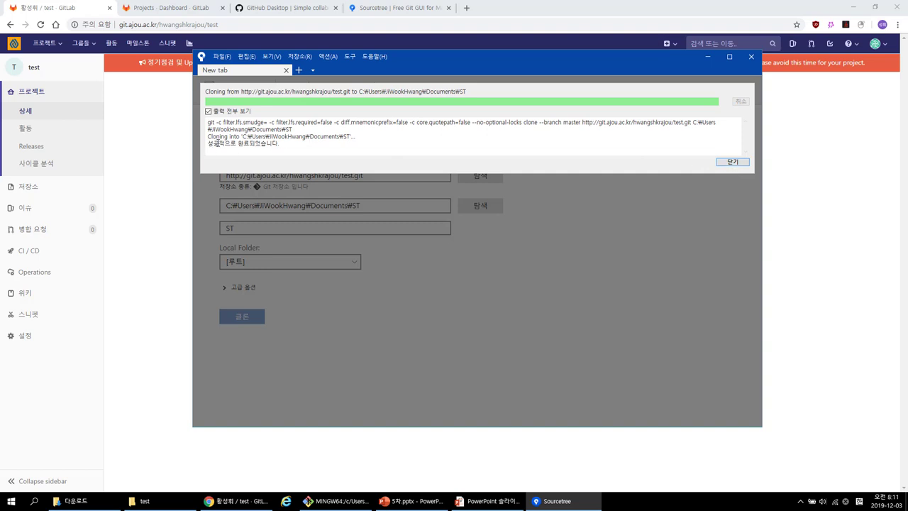
{"action": "left_click_drag", "start_coordinate": [302, 136], "coordinate": [358, 136]}
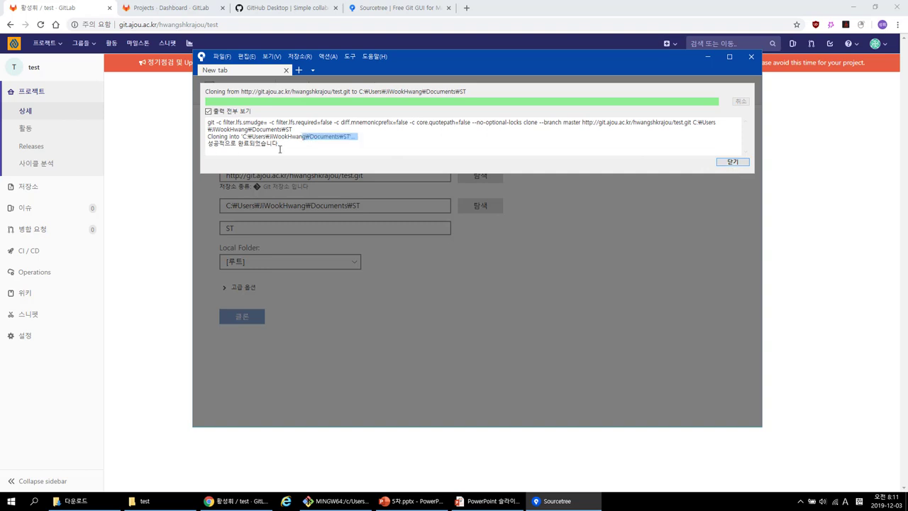
{"action": "left_click", "coordinate": [728, 165]}
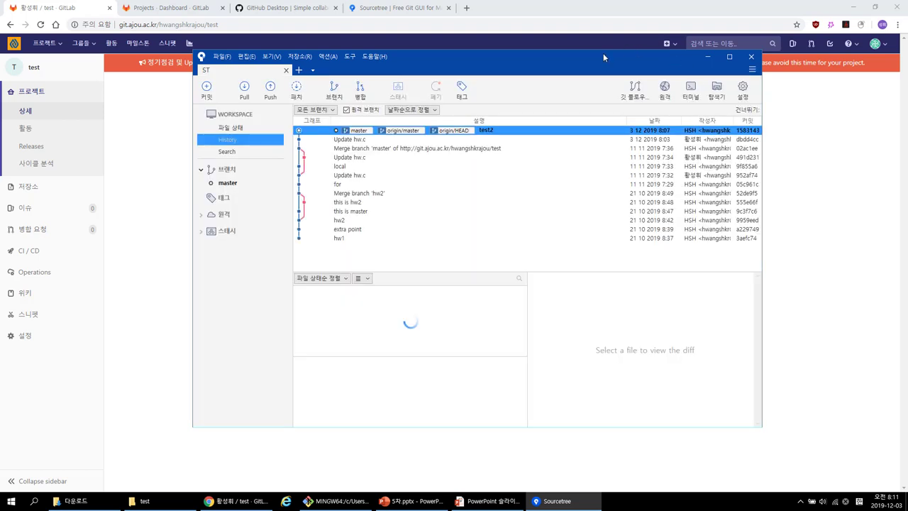
- Move the Sourcetree window up and examine the merge commit and the latest Update hw.c commit in the history
{"action": "left_click_drag", "start_coordinate": [601, 53], "coordinate": [592, 31]}
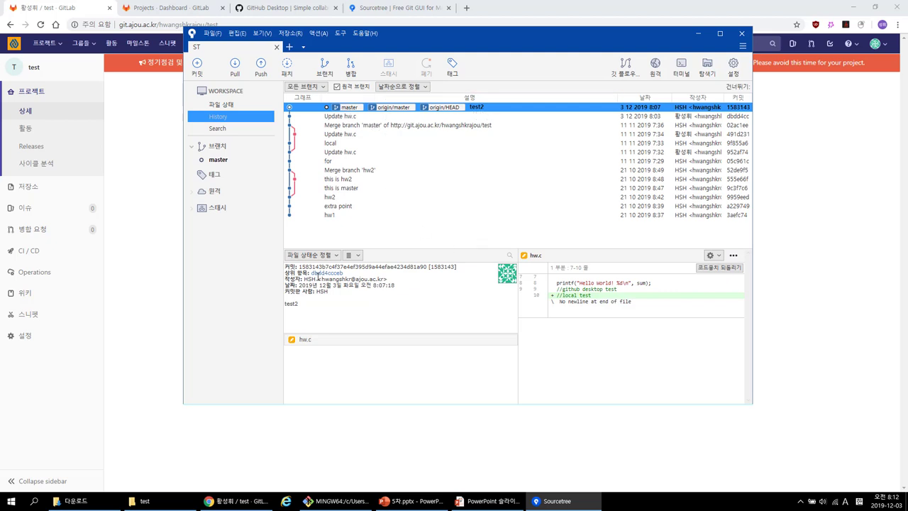
{"action": "left_click_drag", "start_coordinate": [321, 304], "coordinate": [391, 197]}
{"action": "left_click", "coordinate": [346, 299]}
{"action": "left_click", "coordinate": [361, 125]}
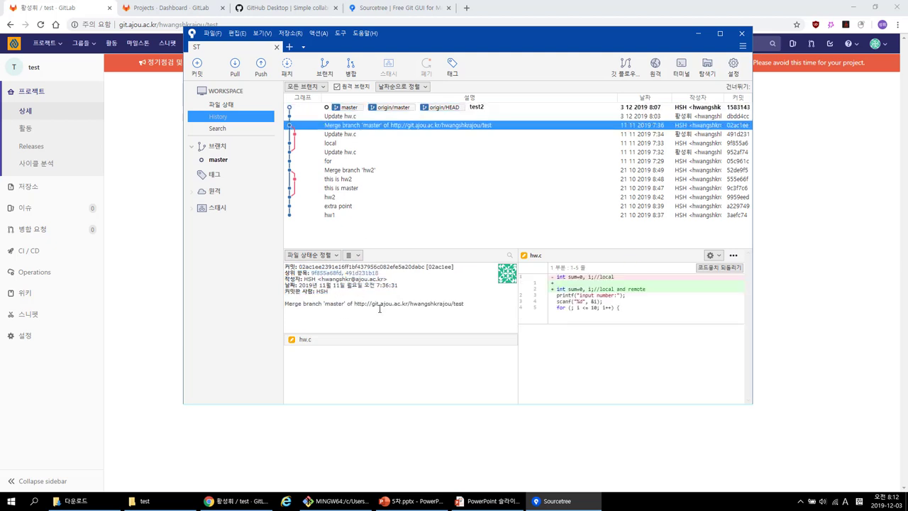
{"action": "left_click", "coordinate": [383, 117]}
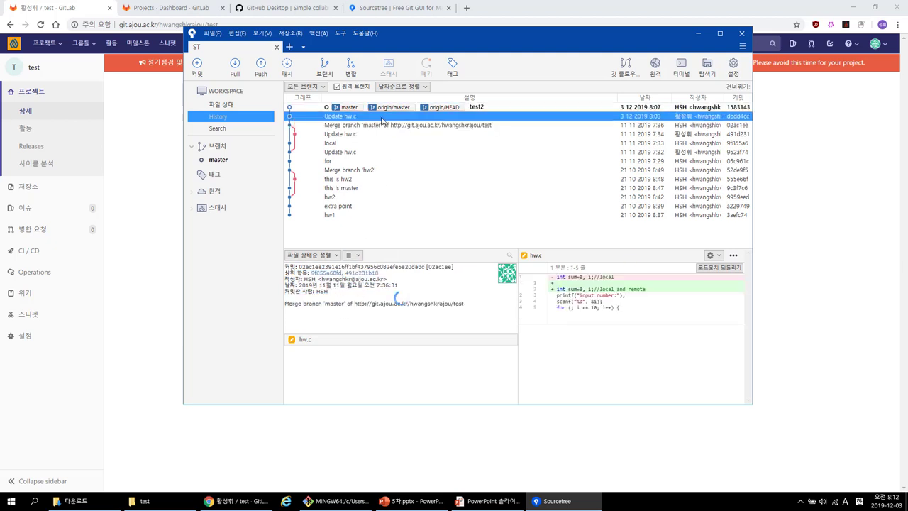
{"action": "left_click", "coordinate": [306, 343]}
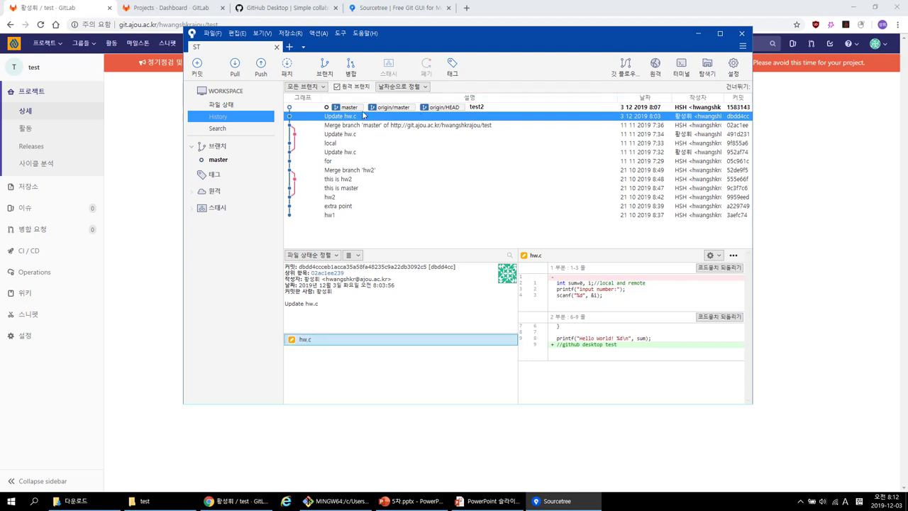
- Examine the test2 commit's details and its line changes in hw.c
{"action": "left_click", "coordinate": [349, 108]}
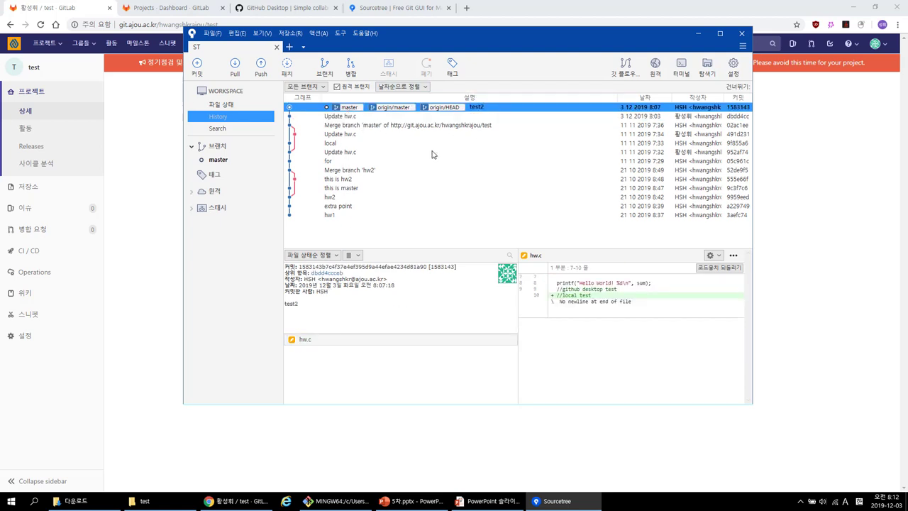
{"action": "left_click", "coordinate": [319, 345]}
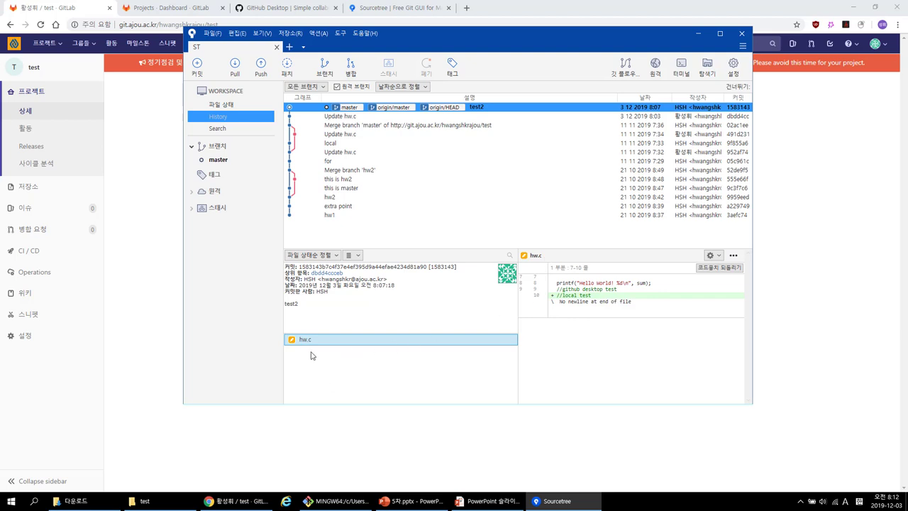
{"action": "left_click", "coordinate": [588, 303]}
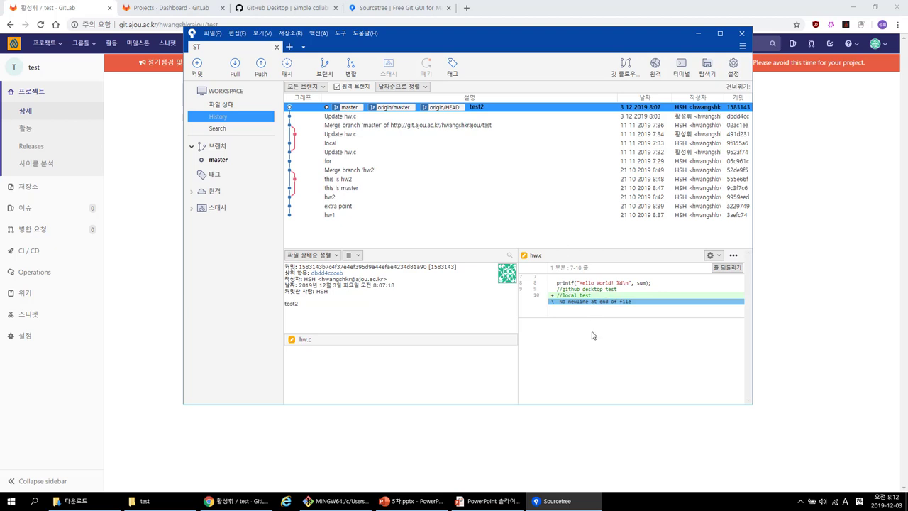
{"action": "left_click", "coordinate": [572, 278]}
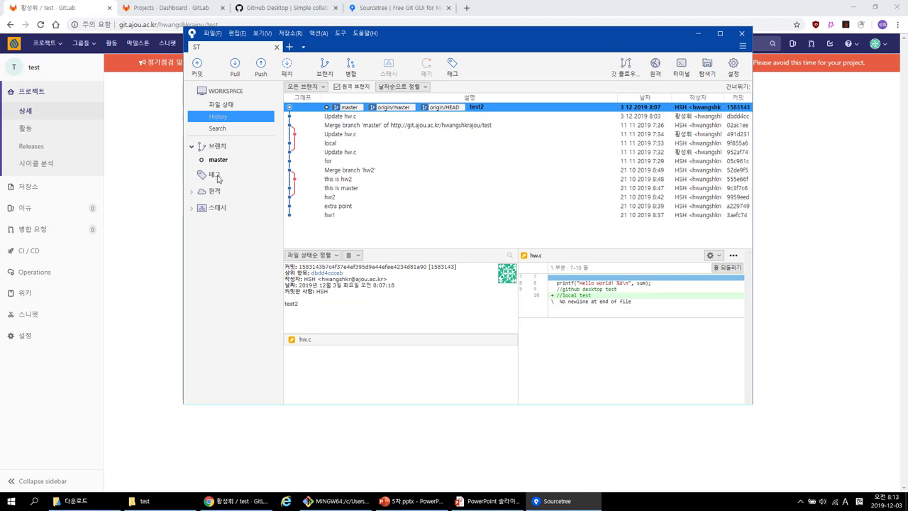
- Add a tag named 1.0 to the working copy's parent commit without pushing it
{"action": "left_click", "coordinate": [454, 68]}
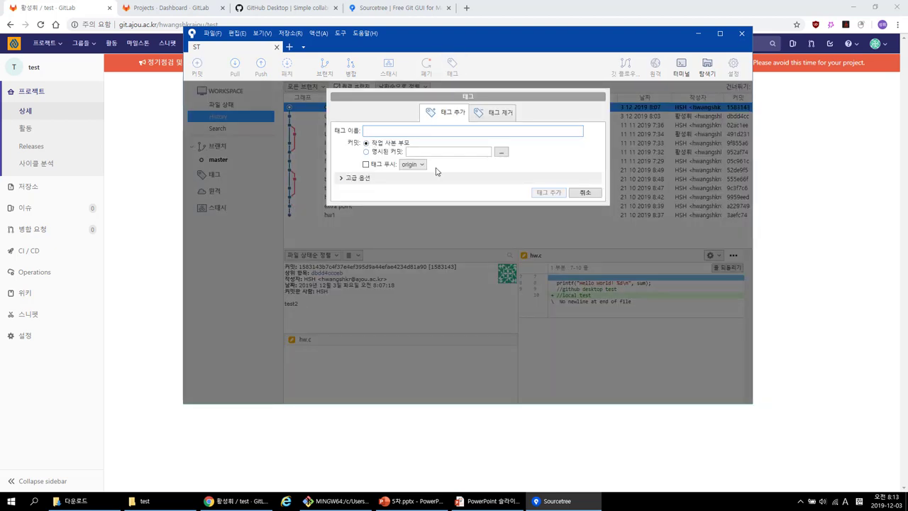
{"action": "type", "text": "1.0"}
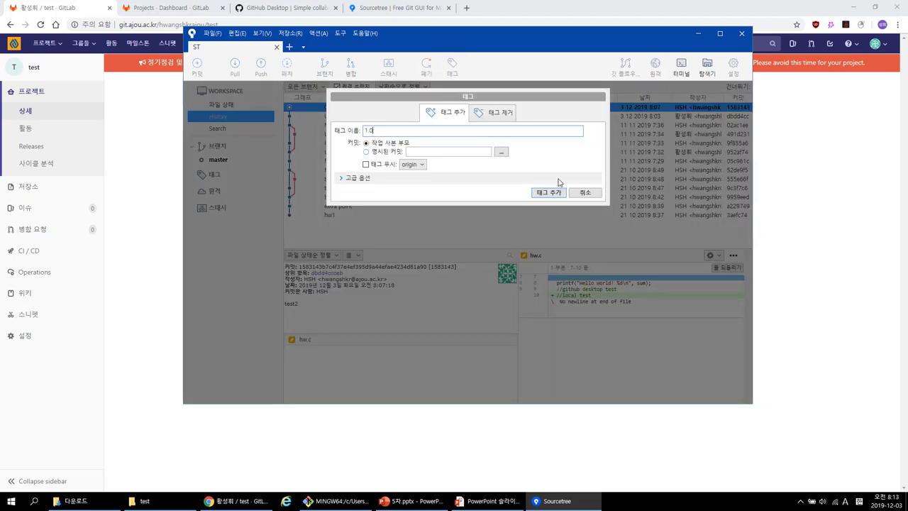
{"action": "left_click", "coordinate": [548, 193]}
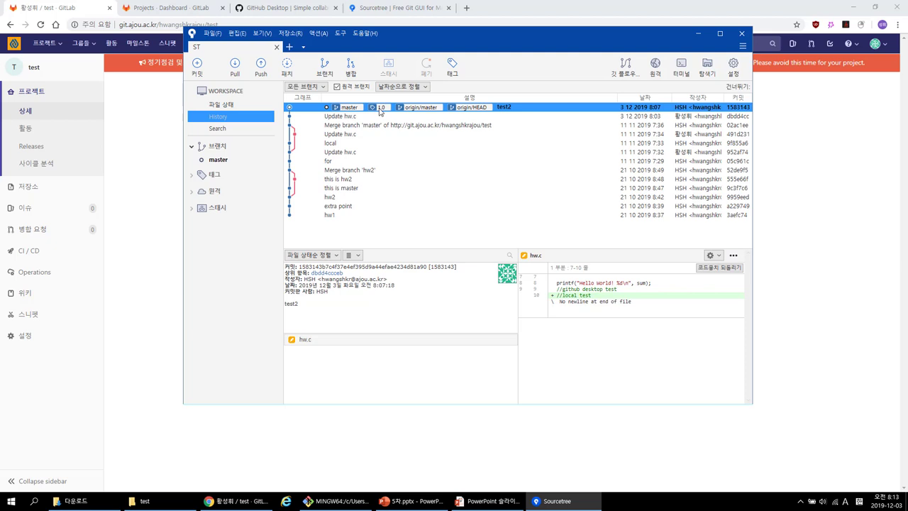
- Expand the repository's tags and the origin remote to view tag 1.0 and the remote branches
{"action": "left_click", "coordinate": [216, 174]}
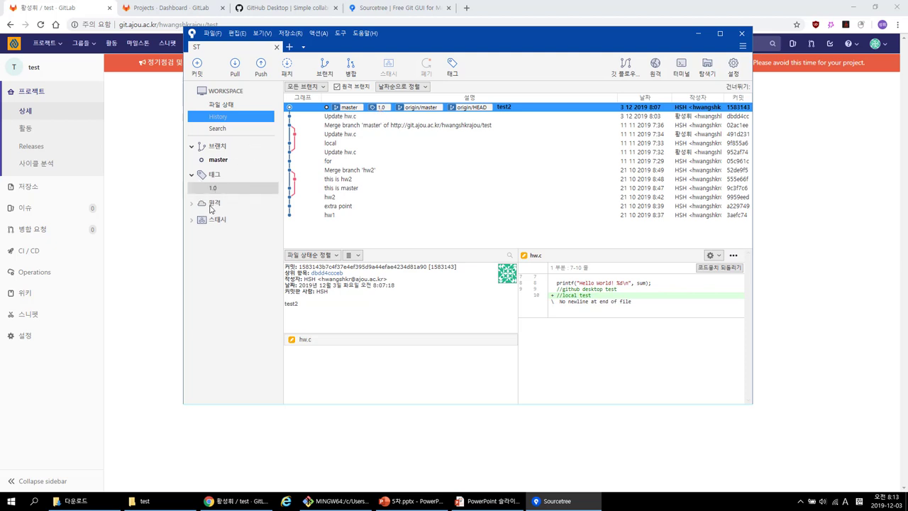
{"action": "left_click", "coordinate": [192, 203]}
{"action": "left_click", "coordinate": [203, 217]}
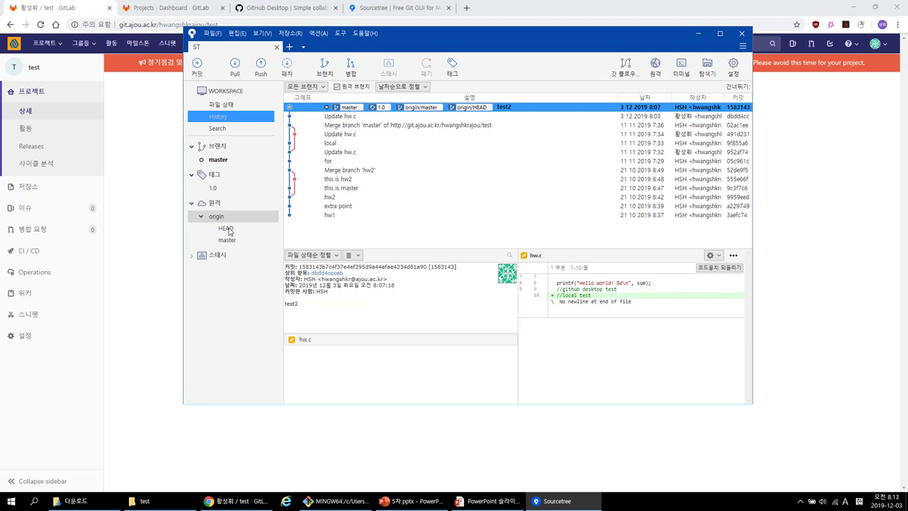
{"action": "left_click", "coordinate": [229, 239]}
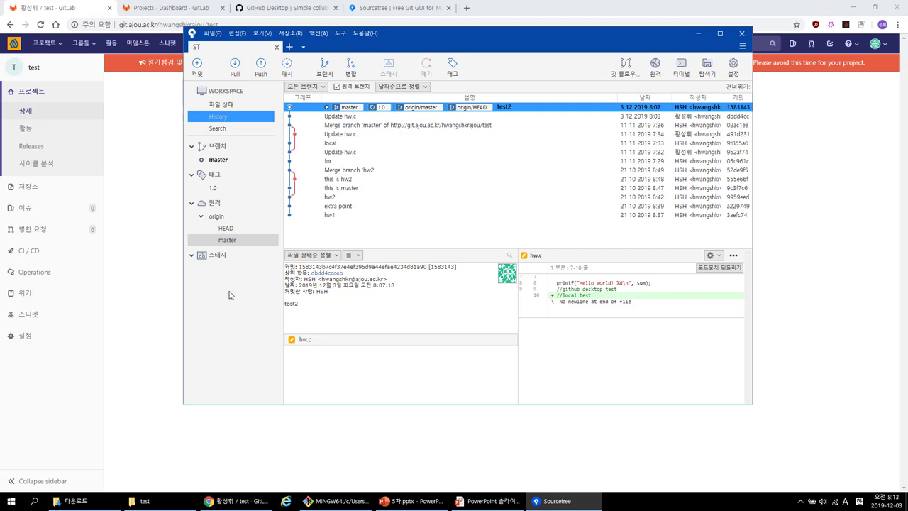
- Review the options for creating and deleting branches, then cancel without changing any branch
{"action": "left_click", "coordinate": [326, 68]}
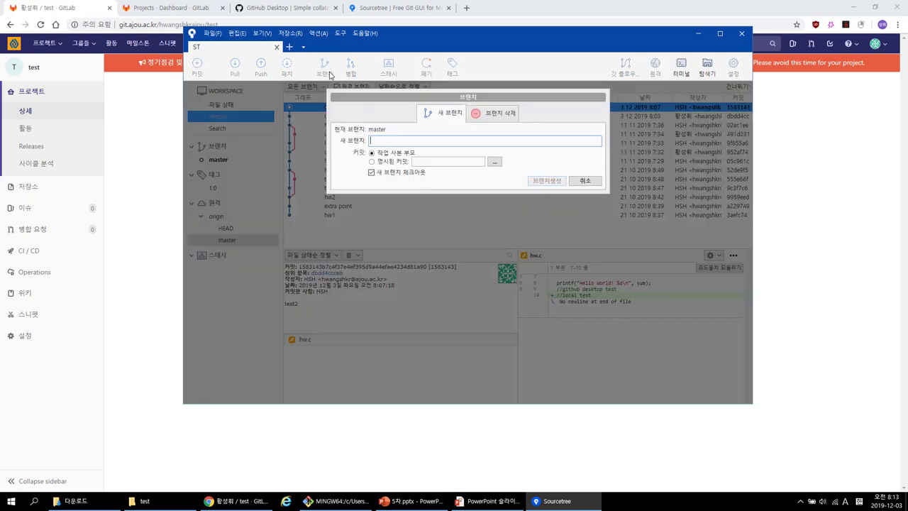
{"action": "left_click", "coordinate": [482, 115]}
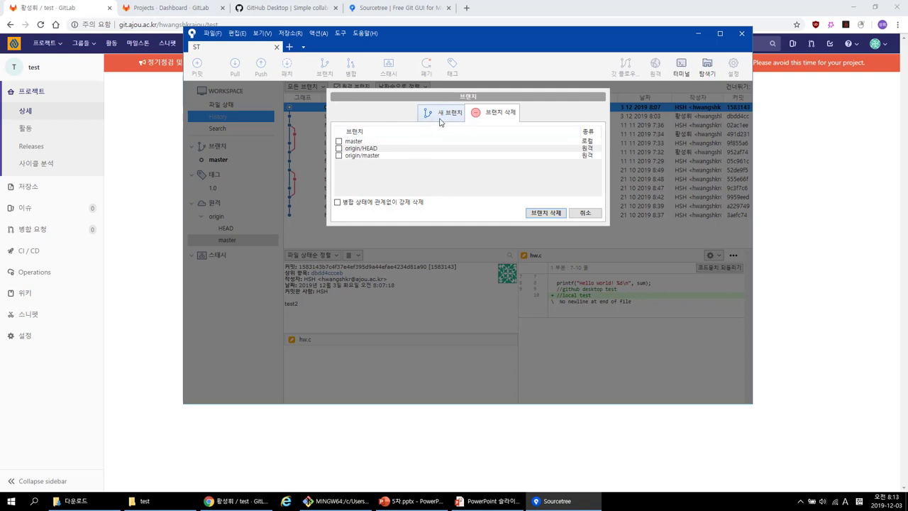
{"action": "left_click", "coordinate": [441, 116]}
{"action": "left_click", "coordinate": [586, 181]}
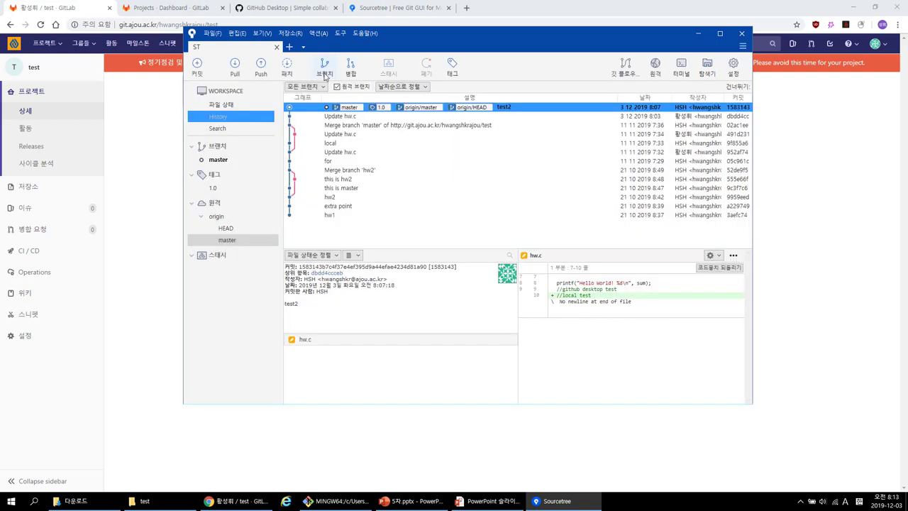
- Pull the master branch from origin with the full output shown and close the progress report
{"action": "left_click", "coordinate": [241, 71]}
{"action": "left_click", "coordinate": [576, 208]}
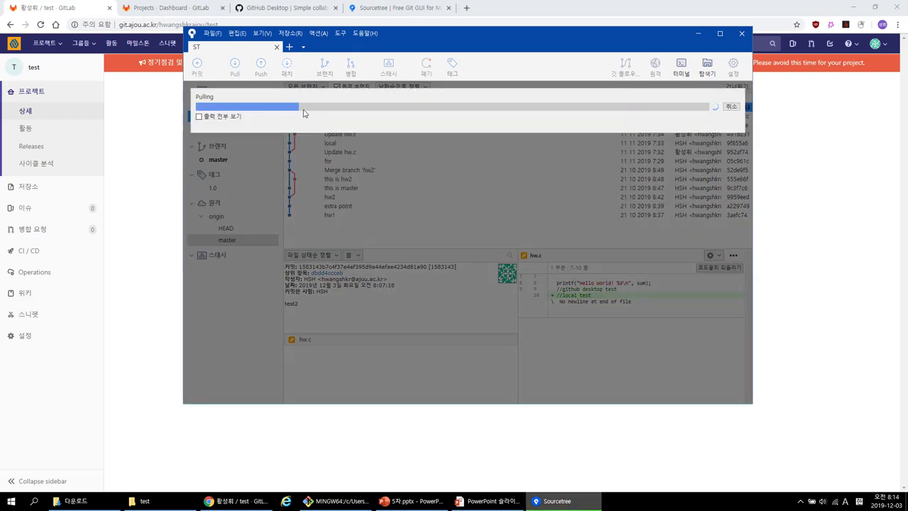
{"action": "left_click", "coordinate": [234, 116]}
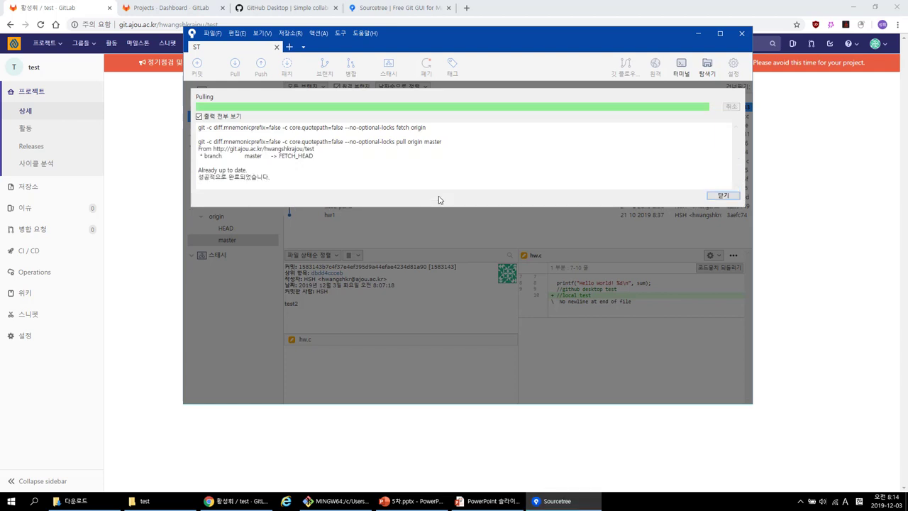
{"action": "left_click", "coordinate": [718, 195]}
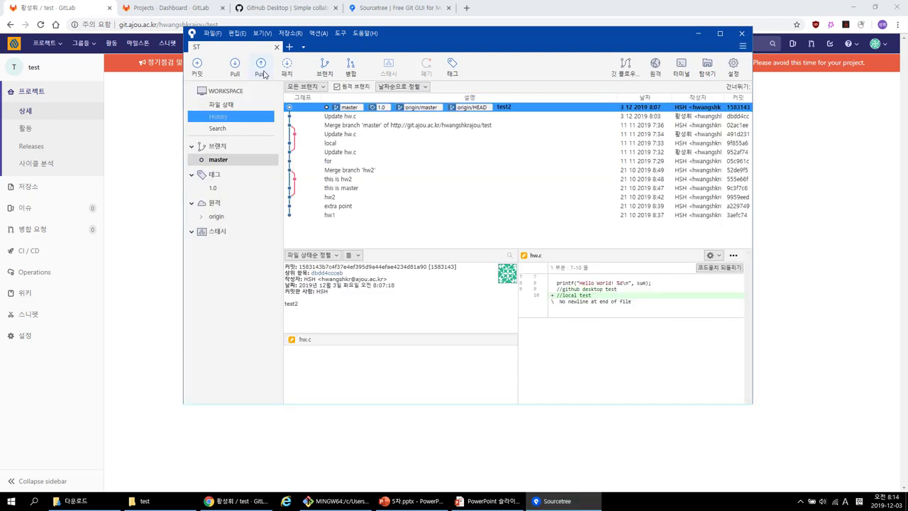
- Push the master branch with all tags to the origin remote and close the progress report
{"action": "left_click", "coordinate": [261, 68]}
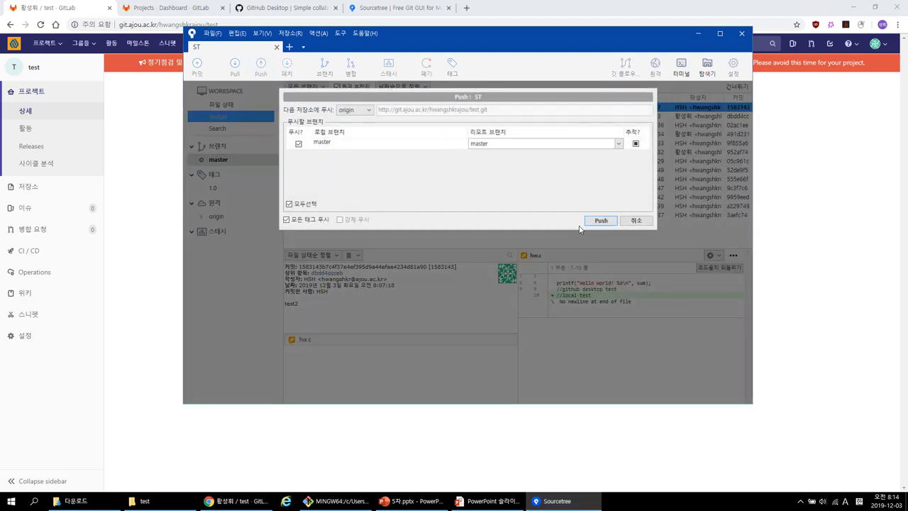
{"action": "left_click", "coordinate": [602, 224]}
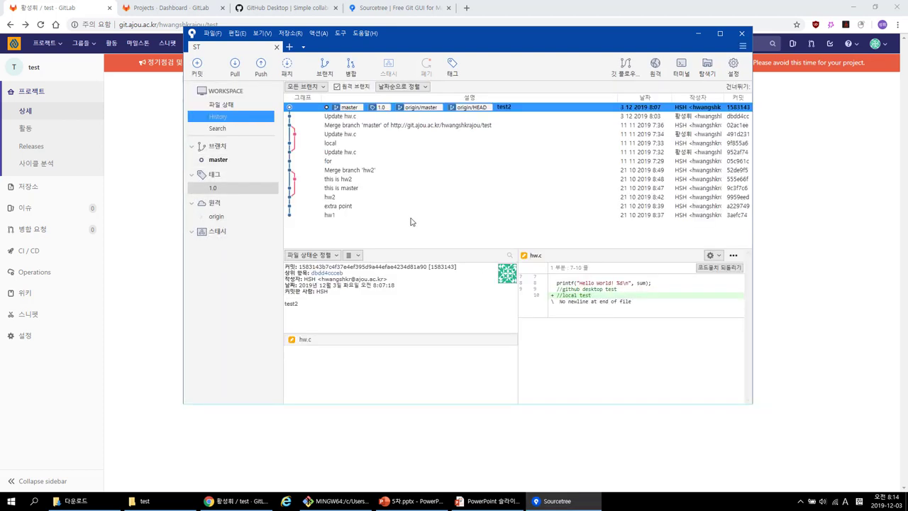
{"action": "left_click", "coordinate": [411, 215]}
{"action": "left_click", "coordinate": [197, 68]}
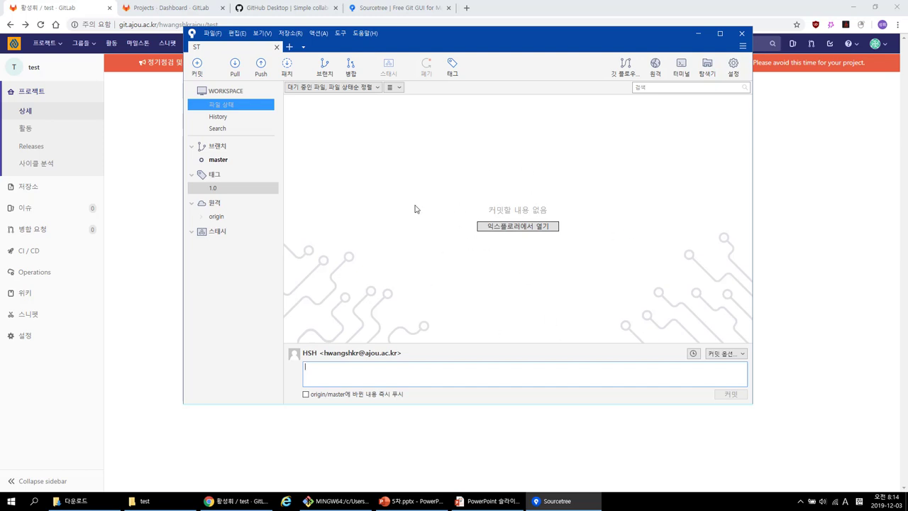
{"action": "type", "text": "dsafsdfsdf"}
{"action": "key", "text": "ctrl+a"}
{"action": "key", "text": "BackSpace"}
- Open hw.c from the GitHub\test folder in Notepad++, add the comment line "//sourcetree" at the end and save it
{"action": "left_click", "coordinate": [121, 504]}
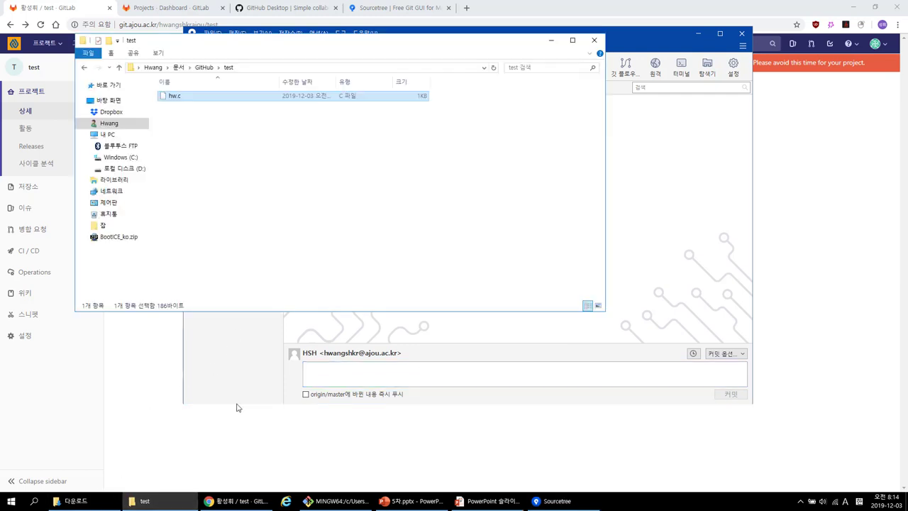
{"action": "right_click", "coordinate": [219, 98]}
{"action": "left_click", "coordinate": [256, 173]}
{"action": "left_click", "coordinate": [195, 200]}
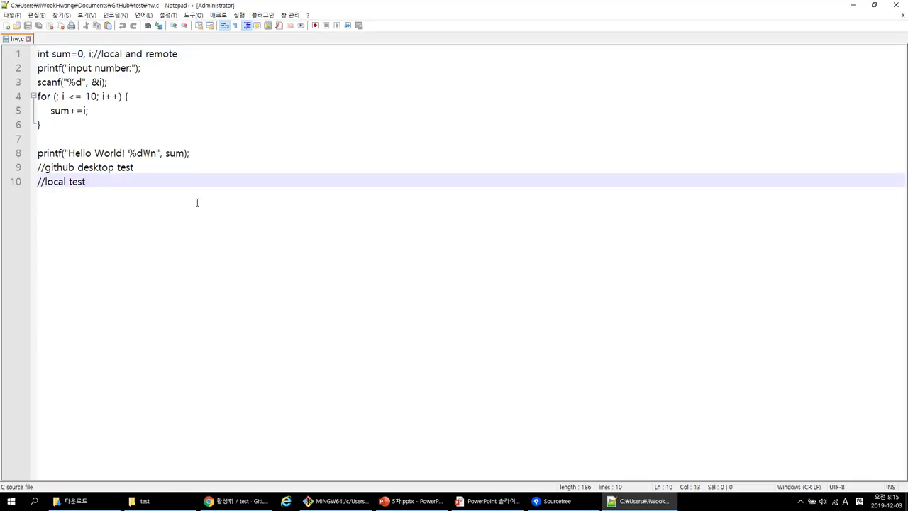
{"action": "key", "text": "Return"}
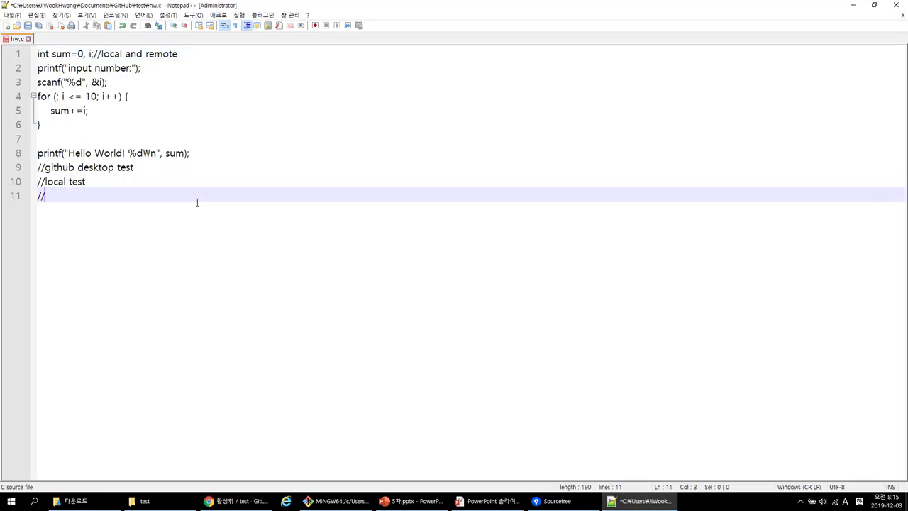
{"action": "type", "text": "//sourcetree"}
{"action": "key", "text": "ctrl+s"}
{"action": "key", "text": "alt+Tab"}
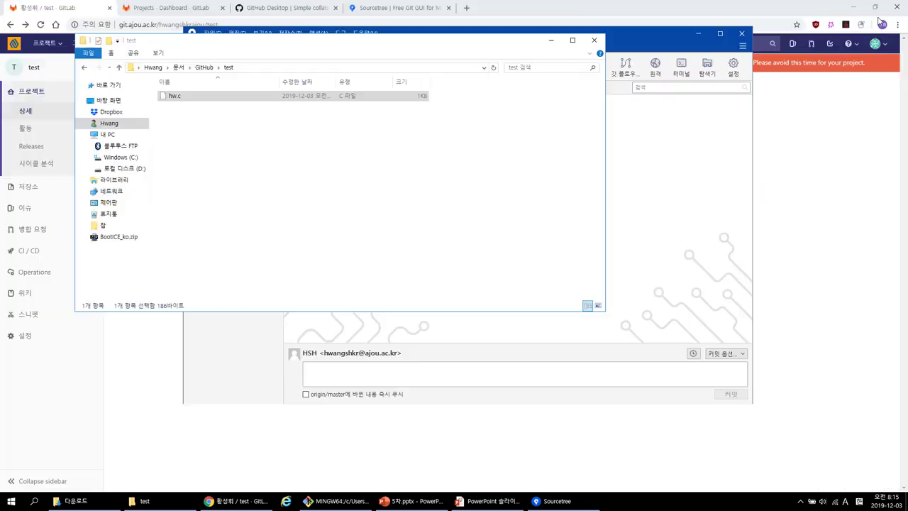
- Check the Sourcetree history for the change, and open hw.c from the Documents\ST folder in Notepad++
{"action": "left_click", "coordinate": [653, 258]}
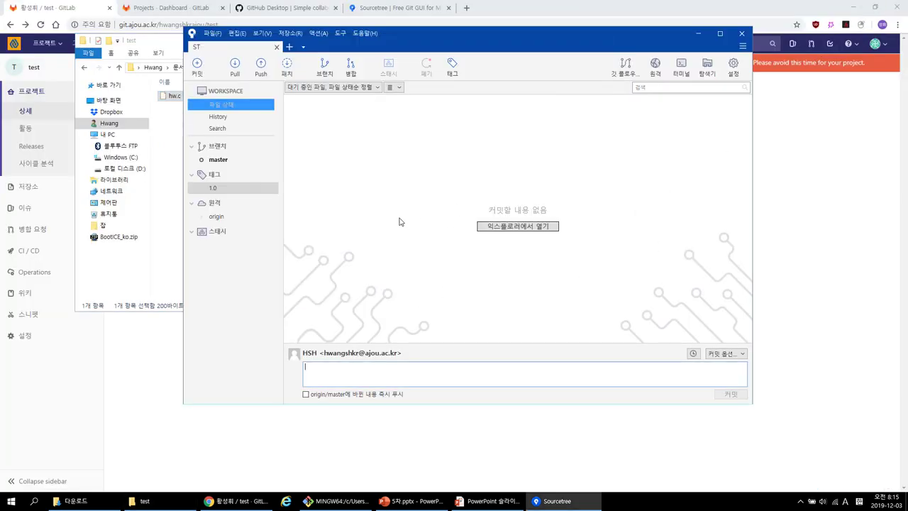
{"action": "key", "text": "ctrl+2"}
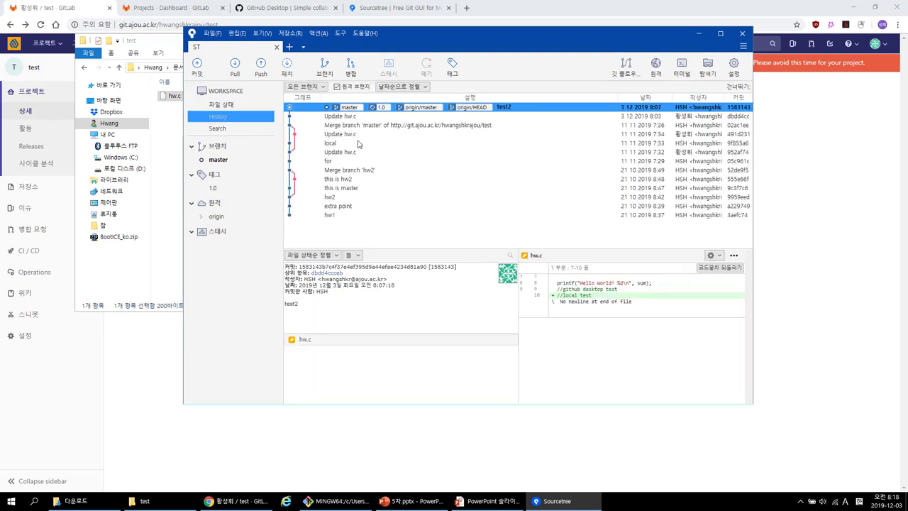
{"action": "left_click", "coordinate": [84, 68]}
{"action": "key", "text": "alt+Tab"}
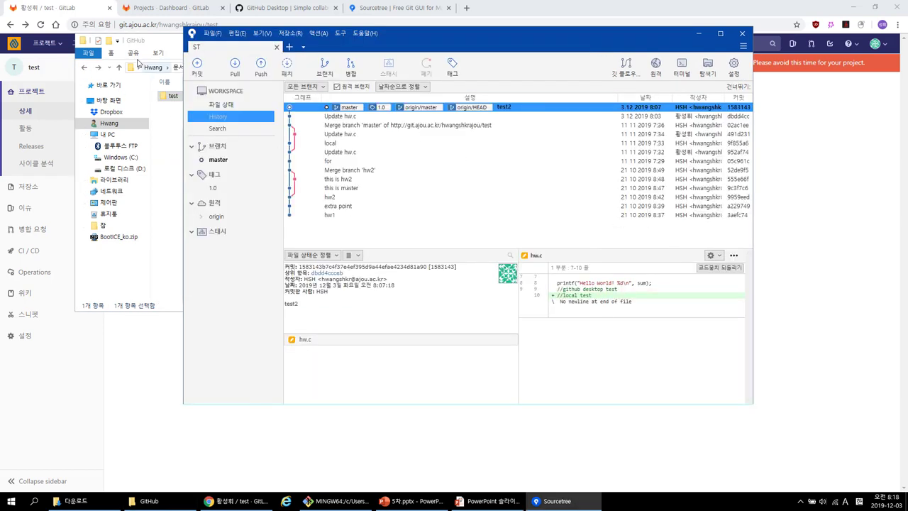
{"action": "left_click", "coordinate": [139, 62]}
{"action": "left_click", "coordinate": [178, 66]}
{"action": "double_click", "coordinate": [176, 124]}
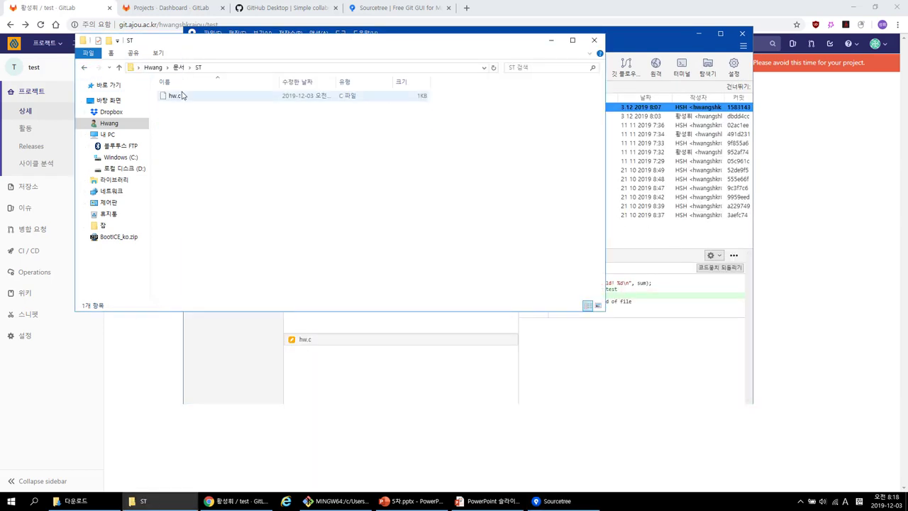
{"action": "right_click", "coordinate": [181, 96]}
{"action": "left_click", "coordinate": [227, 169]}
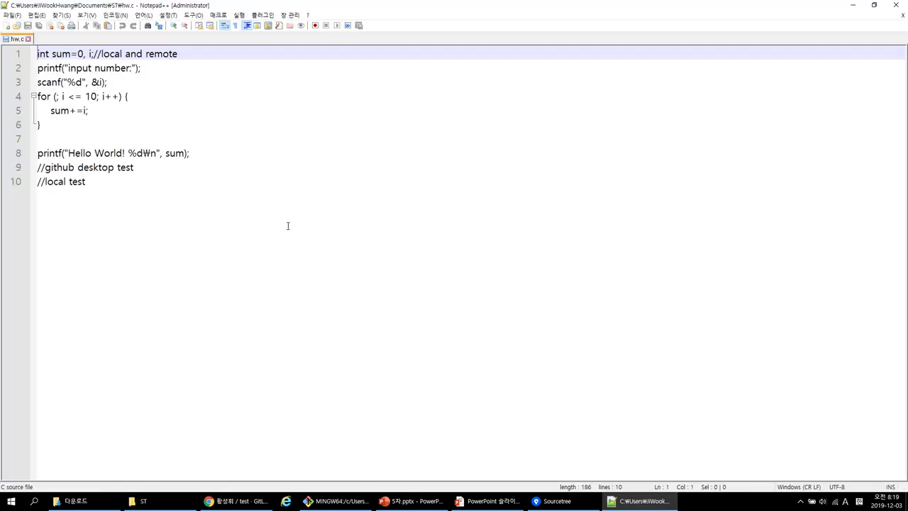
- Add the comment "//sourcetree" as line 11 of the ST copy of hw.c, save the file and close the editor
{"action": "left_click", "coordinate": [280, 229]}
{"action": "key", "text": "Return"}
{"action": "type", "text": "//so"}
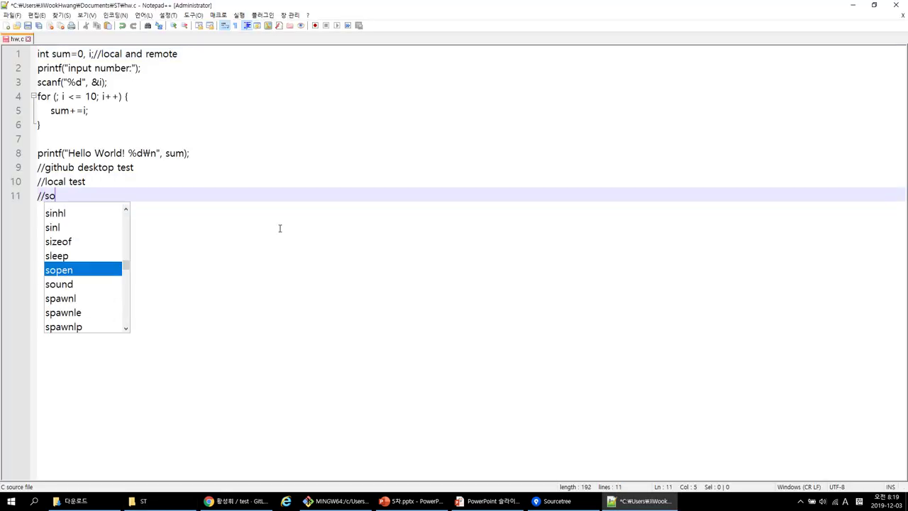
{"action": "type", "text": "urcetree"}
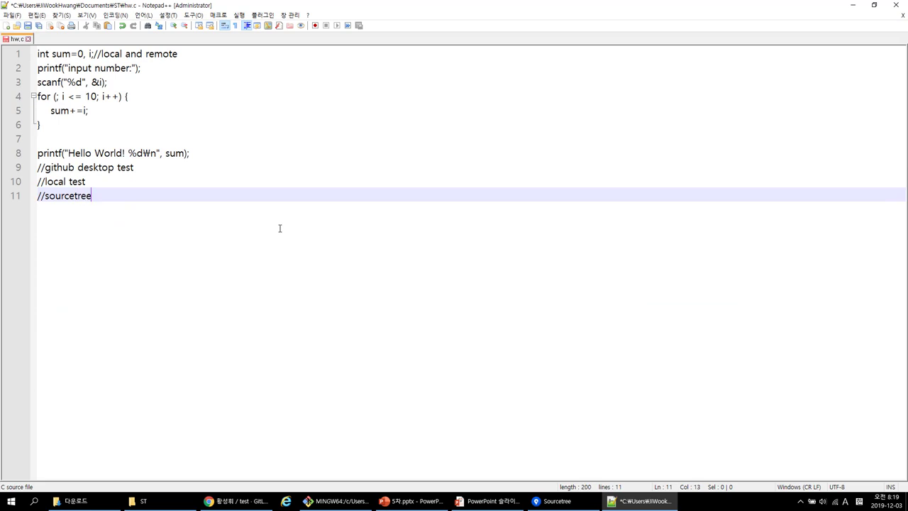
{"action": "key", "text": "ctrl+s"}
{"action": "left_click", "coordinate": [895, 6]}
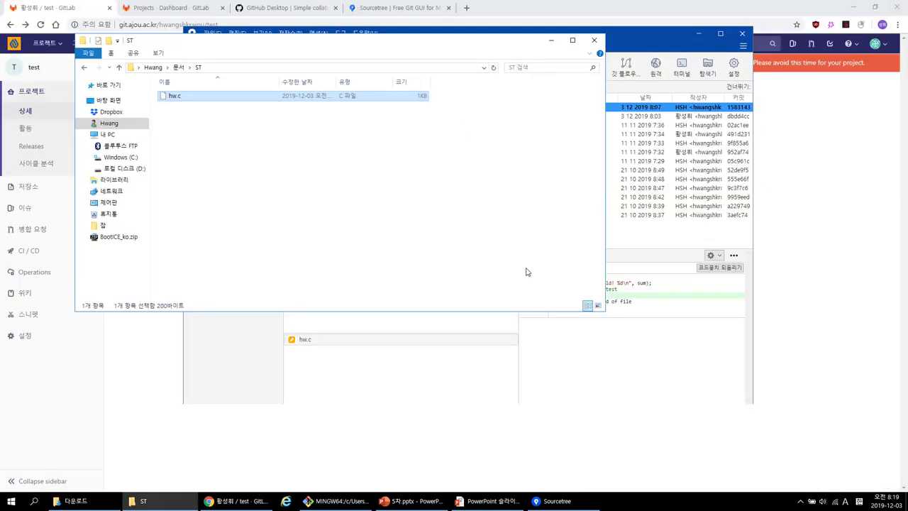
- Return to Sourcetree and stage all uncommitted changes, unstage them and stage them again
{"action": "left_click", "coordinate": [646, 248]}
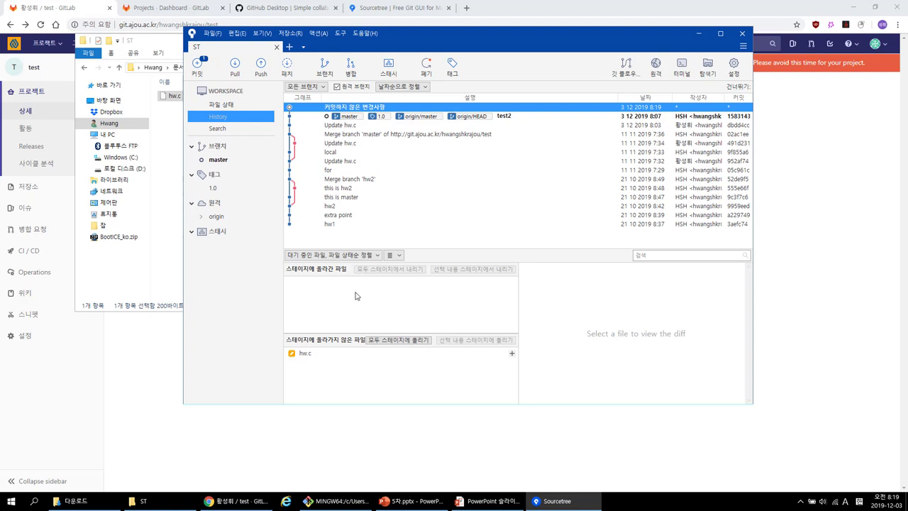
{"action": "left_click", "coordinate": [396, 340]}
{"action": "left_click", "coordinate": [395, 269]}
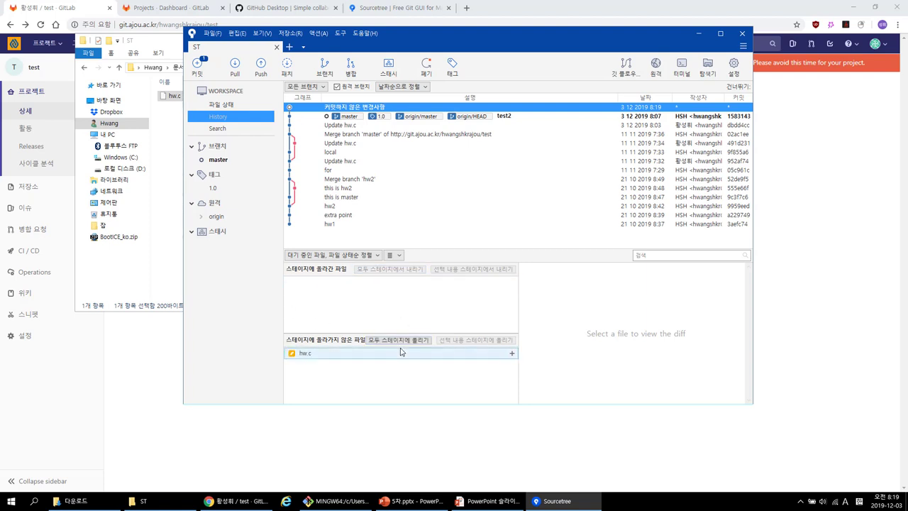
{"action": "left_click", "coordinate": [393, 340]}
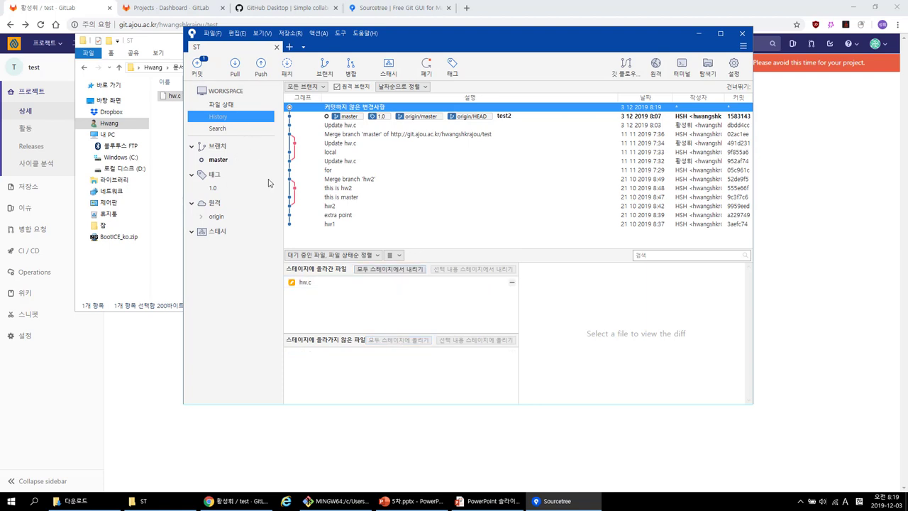
- Start a commit, view the staged diff of hw.c, and try unstaging and re-staging the file
{"action": "left_click", "coordinate": [199, 65]}
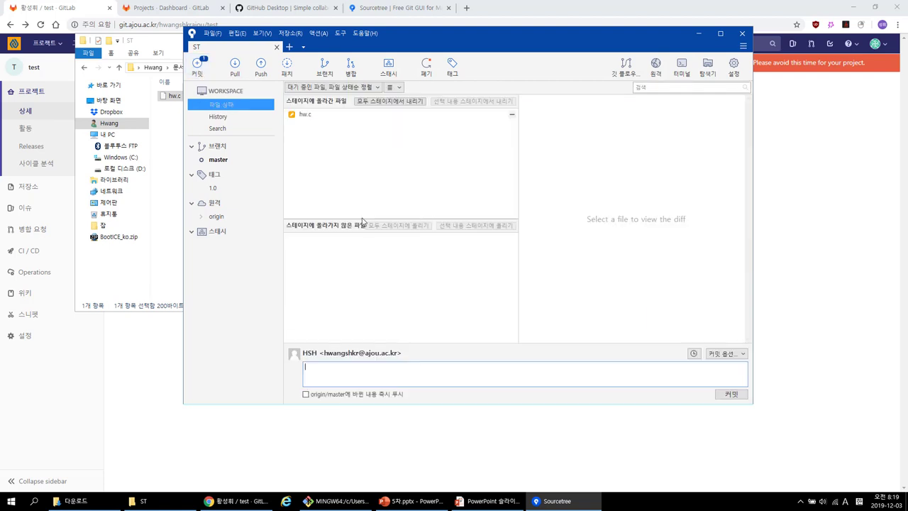
{"action": "left_click", "coordinate": [332, 116]}
{"action": "left_click", "coordinate": [512, 115]}
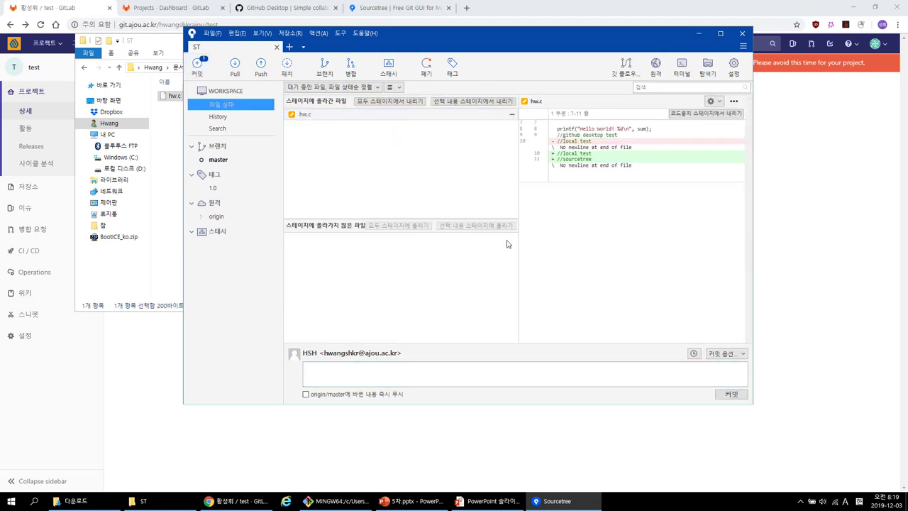
{"action": "left_click", "coordinate": [510, 237]}
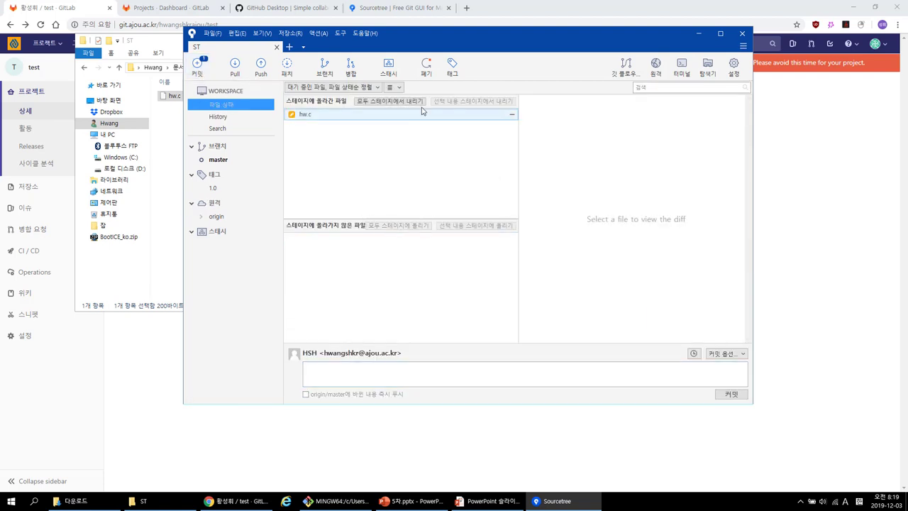
{"action": "left_click", "coordinate": [412, 224]}
{"action": "left_click", "coordinate": [358, 116]}
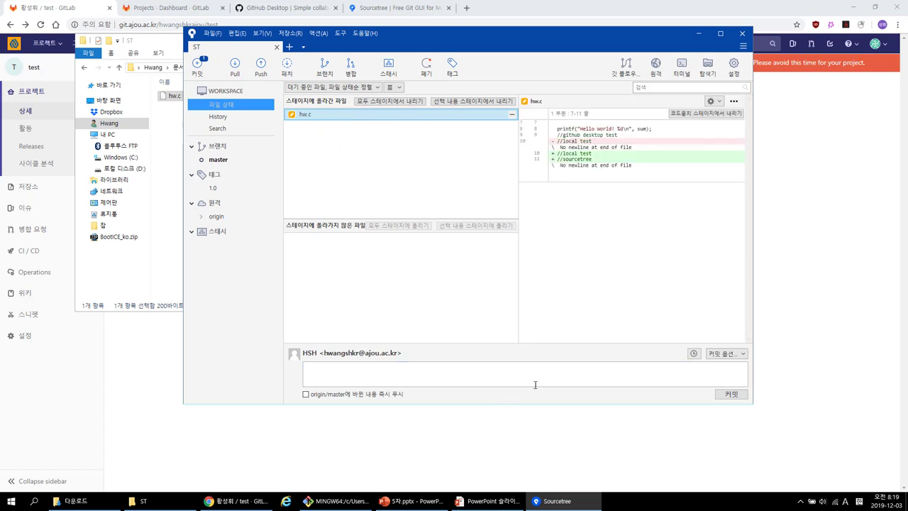
- Unstage all files to check the commit form, view the unstaged diff of hw.c and stage the file again
{"action": "left_click", "coordinate": [411, 101]}
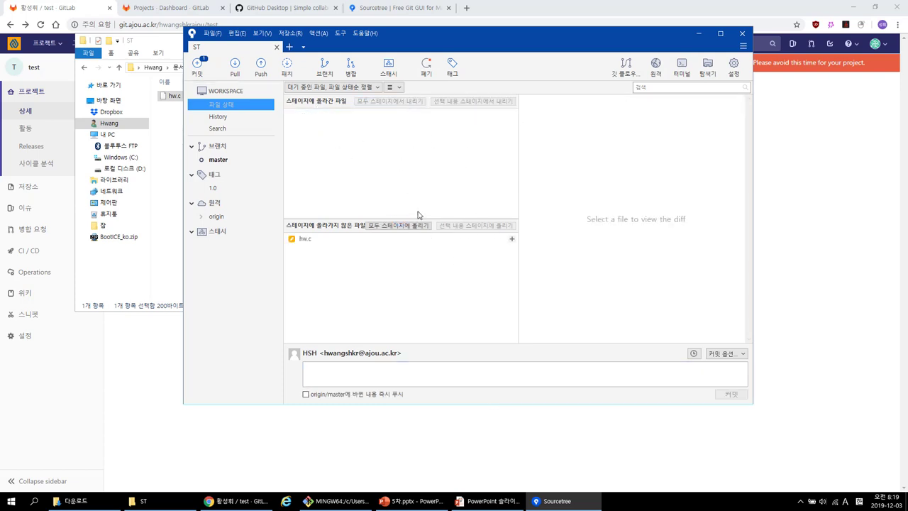
{"action": "left_click", "coordinate": [508, 368]}
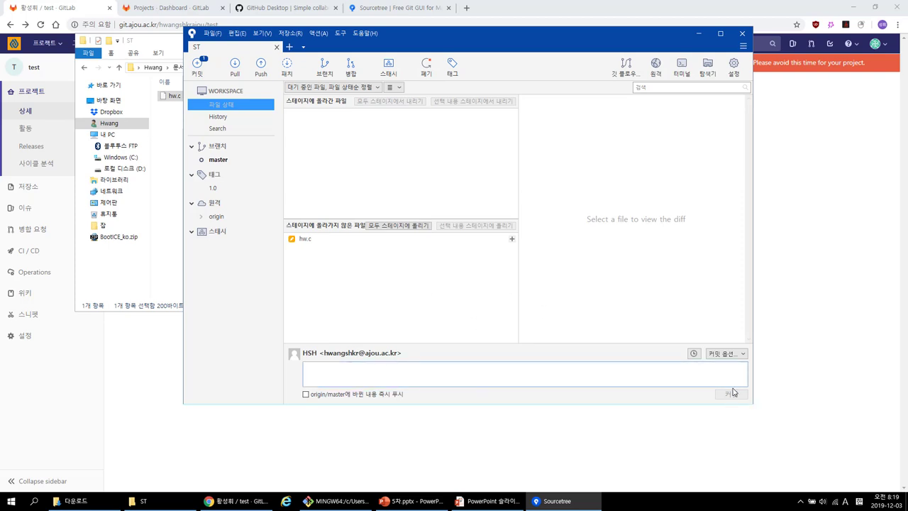
{"action": "left_click", "coordinate": [409, 238]}
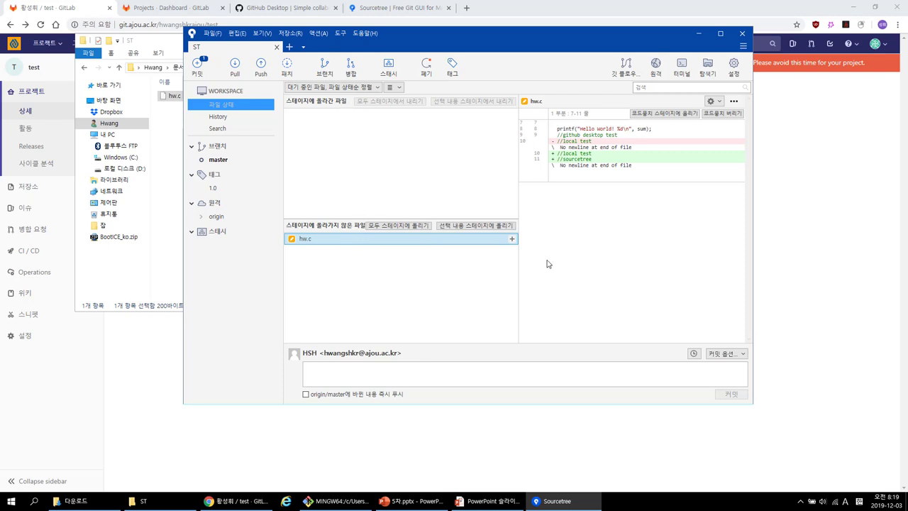
{"action": "double_click", "coordinate": [438, 239]}
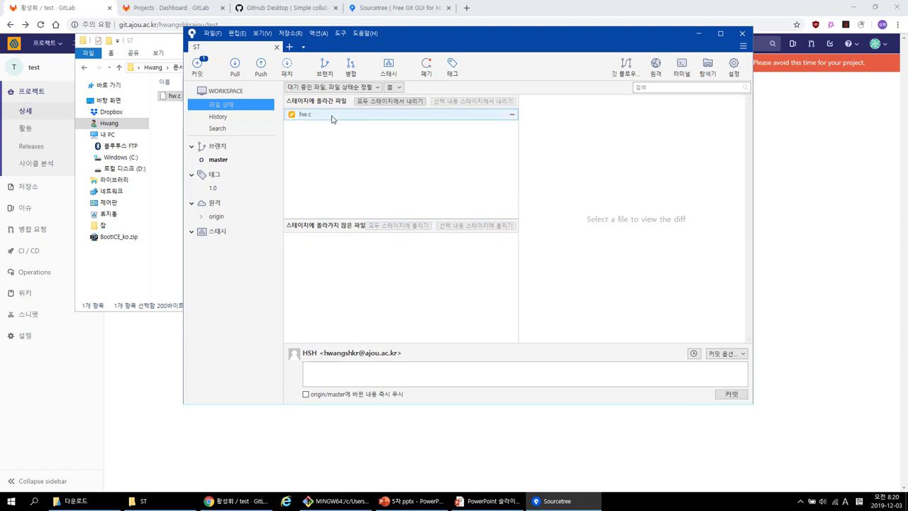
- Commit the staged hw.c change with the message "st2" without pushing it immediately
{"action": "left_click", "coordinate": [331, 116]}
{"action": "left_click", "coordinate": [427, 363]}
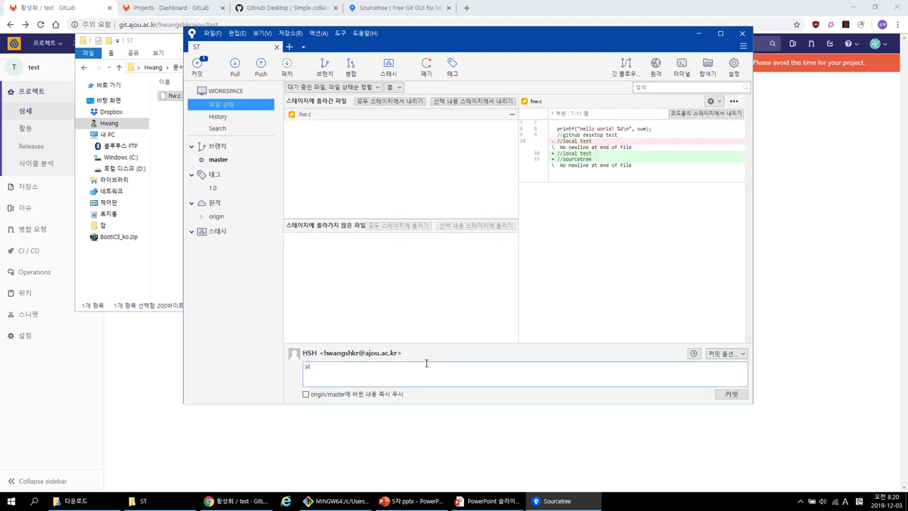
{"action": "left_click", "coordinate": [718, 398]}
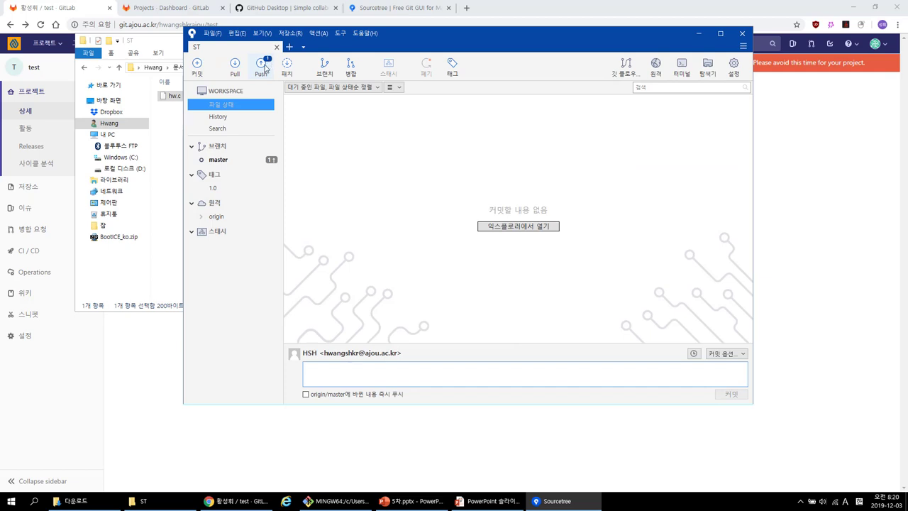
- Push the new master commit and all tags to origin with the full output shown, and close the report
{"action": "left_click", "coordinate": [262, 67]}
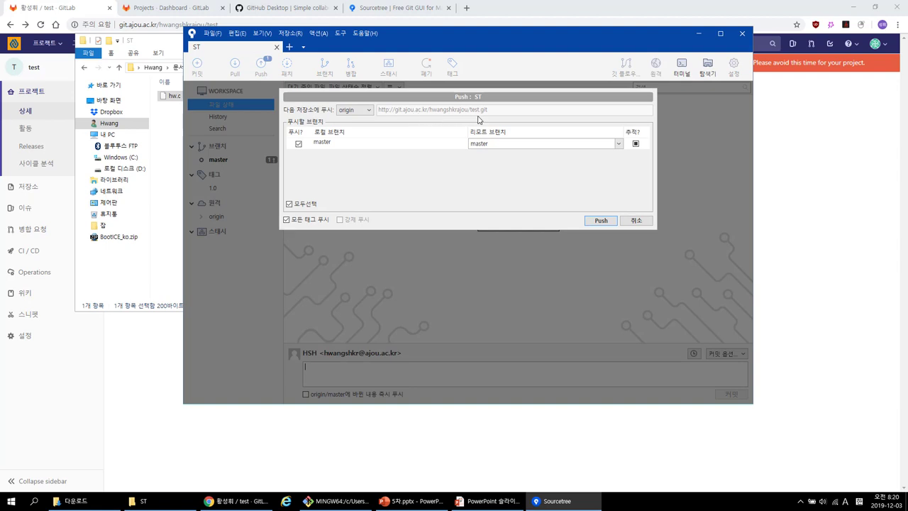
{"action": "left_click", "coordinate": [601, 221]}
{"action": "left_click", "coordinate": [229, 118]}
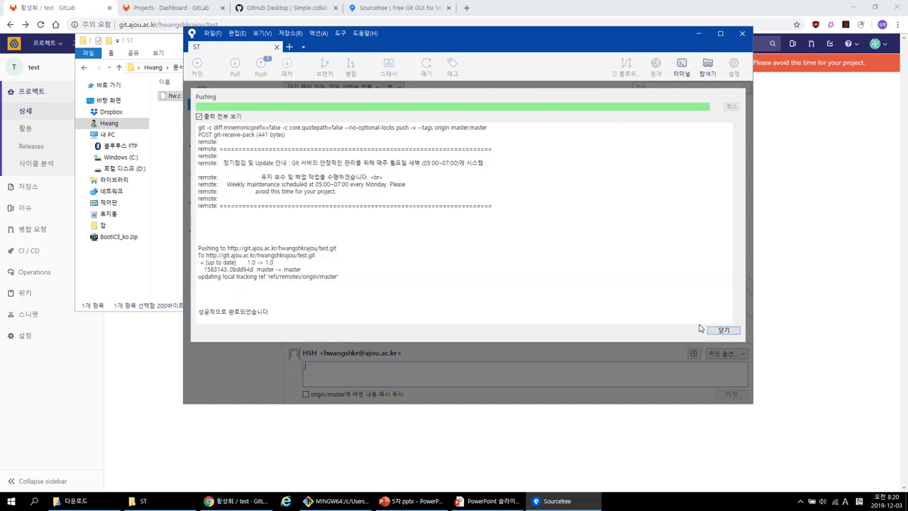
{"action": "left_click", "coordinate": [721, 330]}
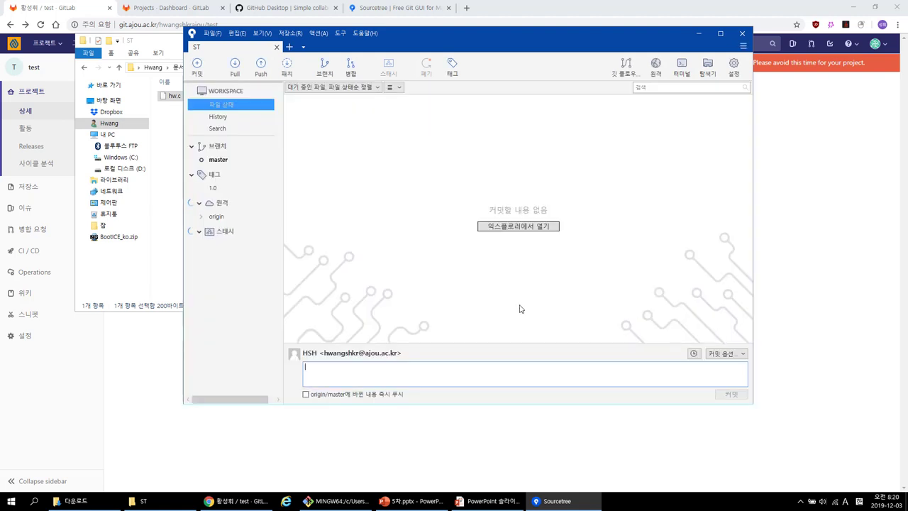
- Review the st2 commit's changes in the GitLab project, and return to Sourcetree to show the commit history
{"action": "left_click", "coordinate": [503, 5]}
{"action": "left_click", "coordinate": [39, 66]}
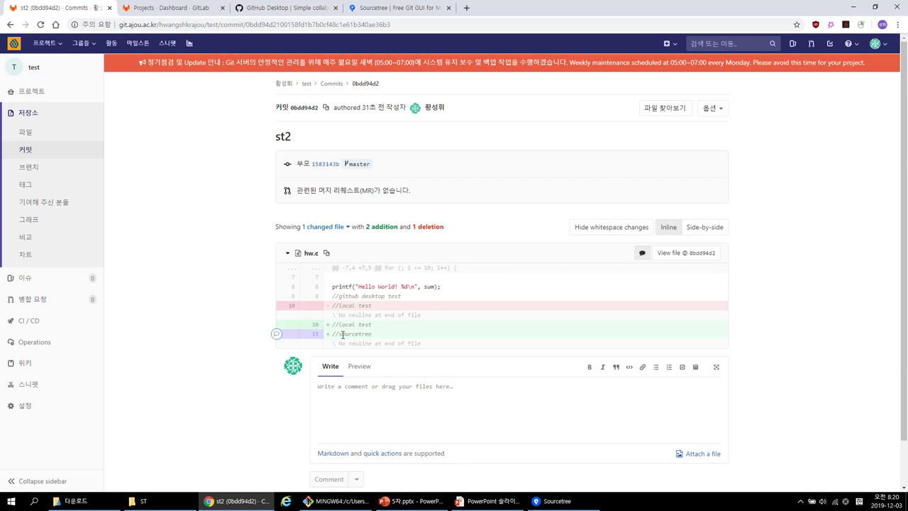
{"action": "left_click", "coordinate": [51, 71]}
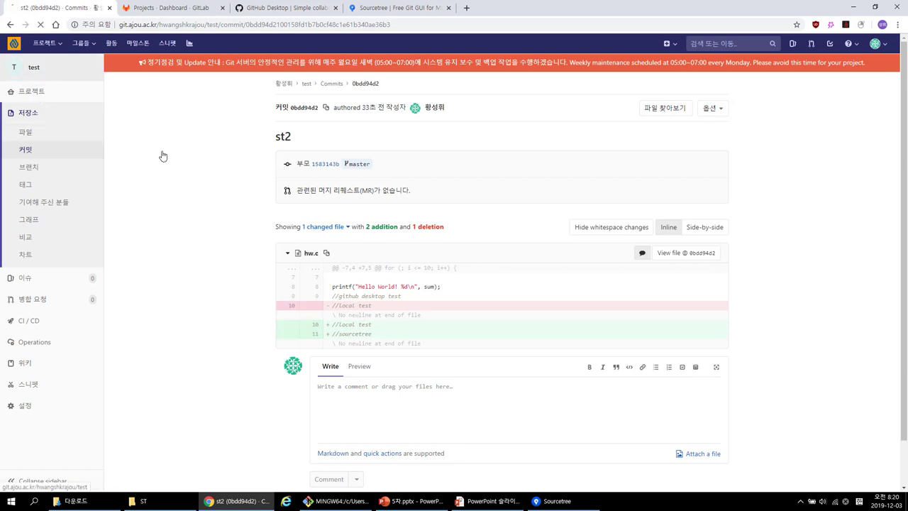
{"action": "key", "text": "alt+Tab"}
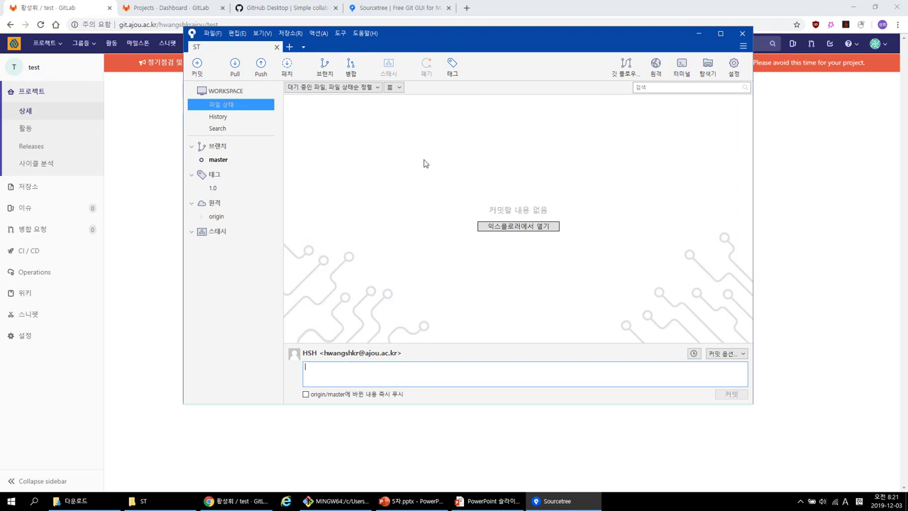
{"action": "left_click", "coordinate": [239, 118]}
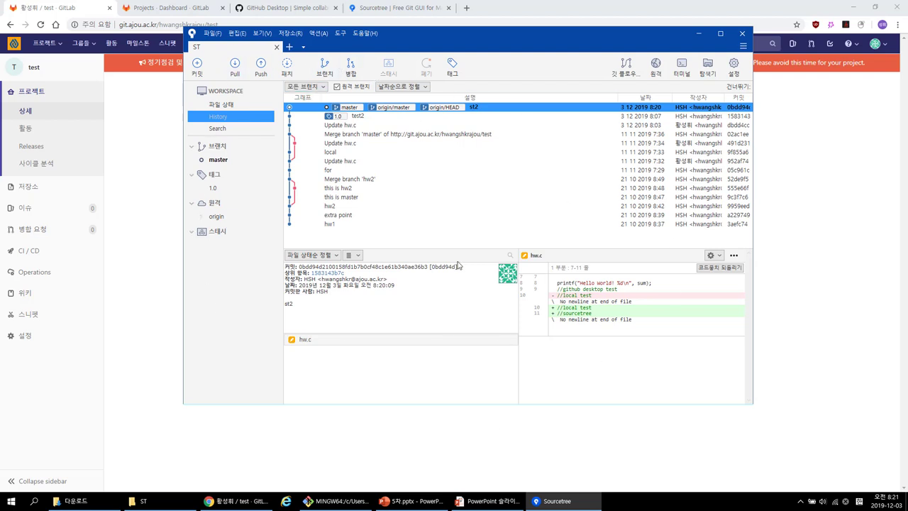
- Switch to the PowerPoint slide show, advance to the slide "Git 원격 저장소 옮기기" about git remote, and bring up the open windows
{"action": "left_click", "coordinate": [507, 497]}
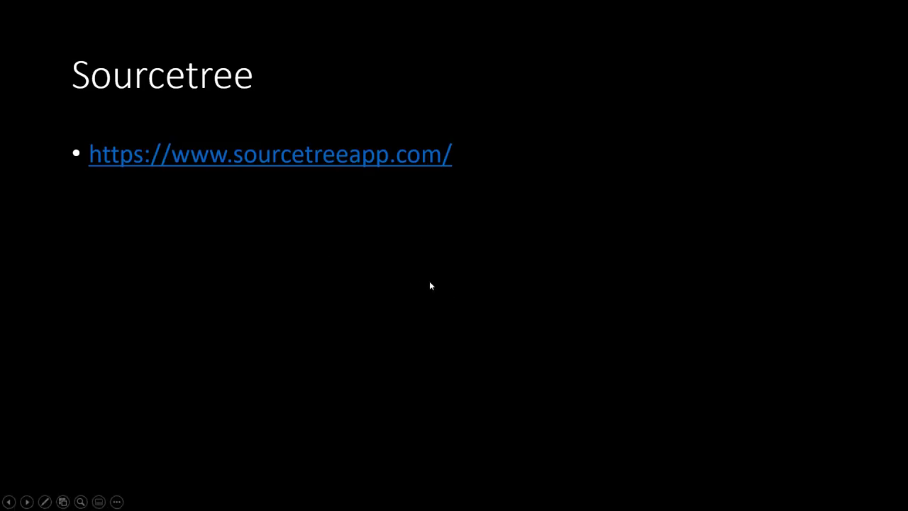
{"action": "key", "text": "Right"}
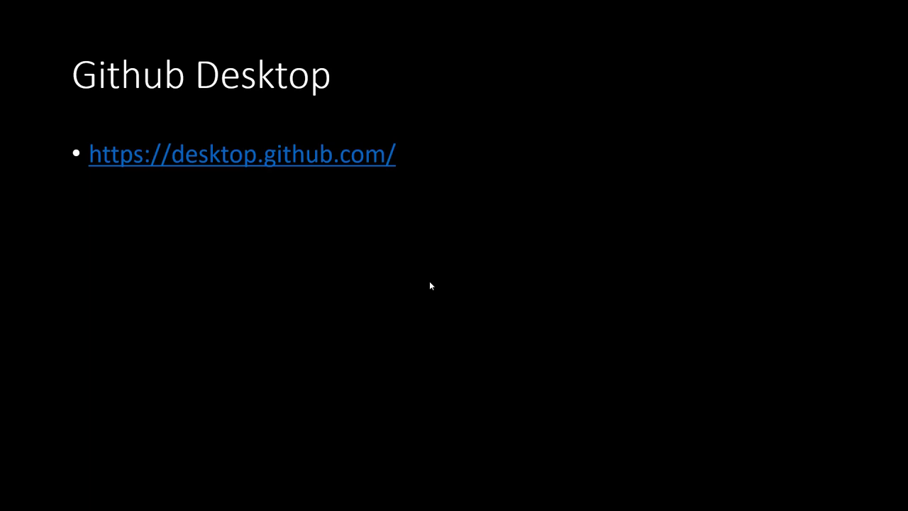
{"action": "key", "text": "Left"}
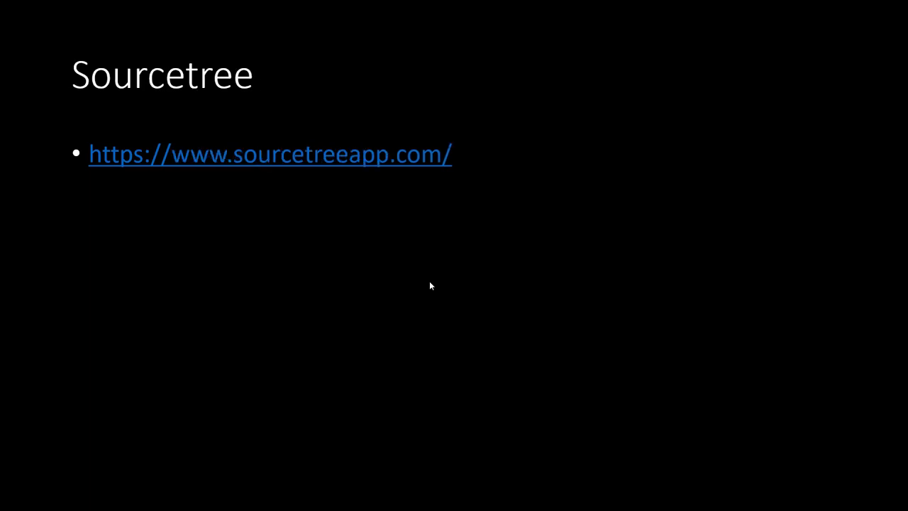
{"action": "key", "text": "Right"}
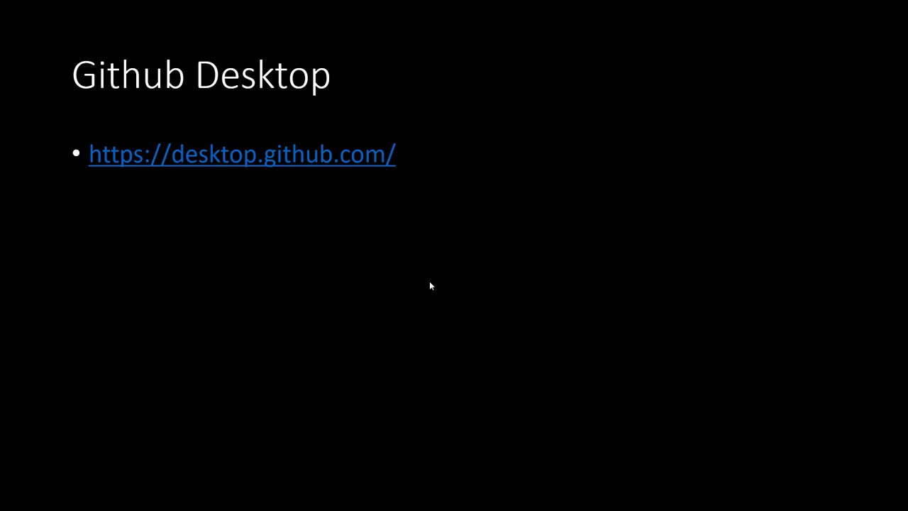
{"action": "key", "text": "Right"}
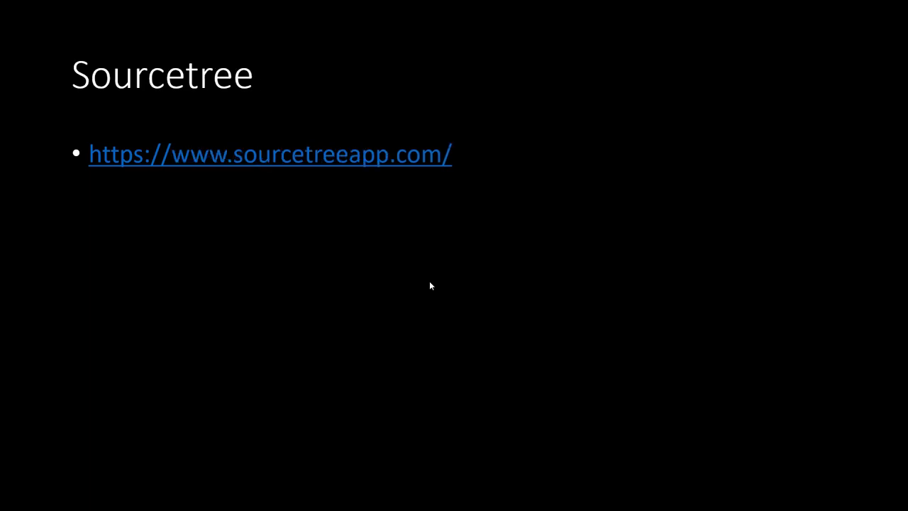
{"action": "key", "text": "Right"}
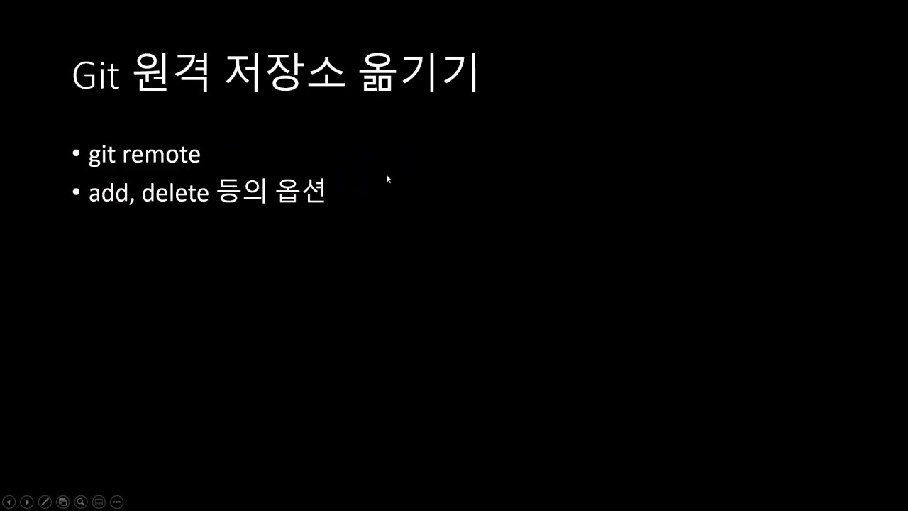
{"action": "key", "text": "alt+Tab"}
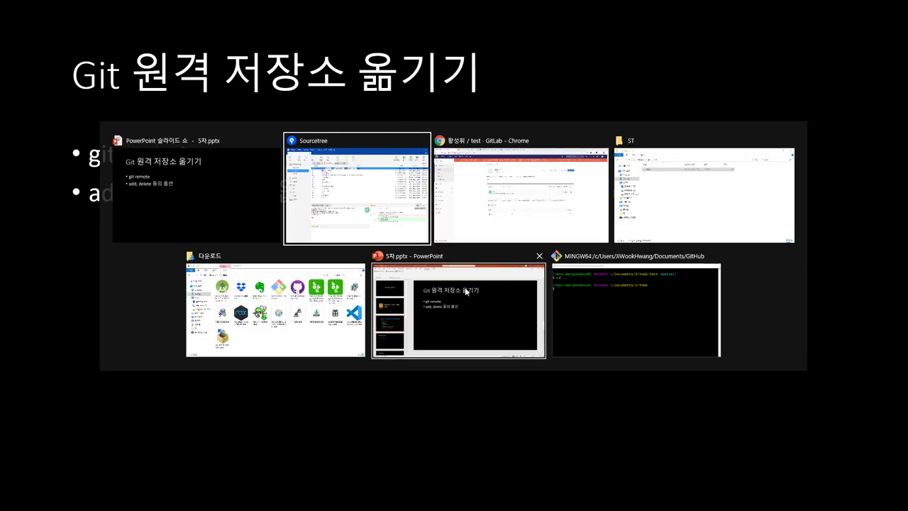